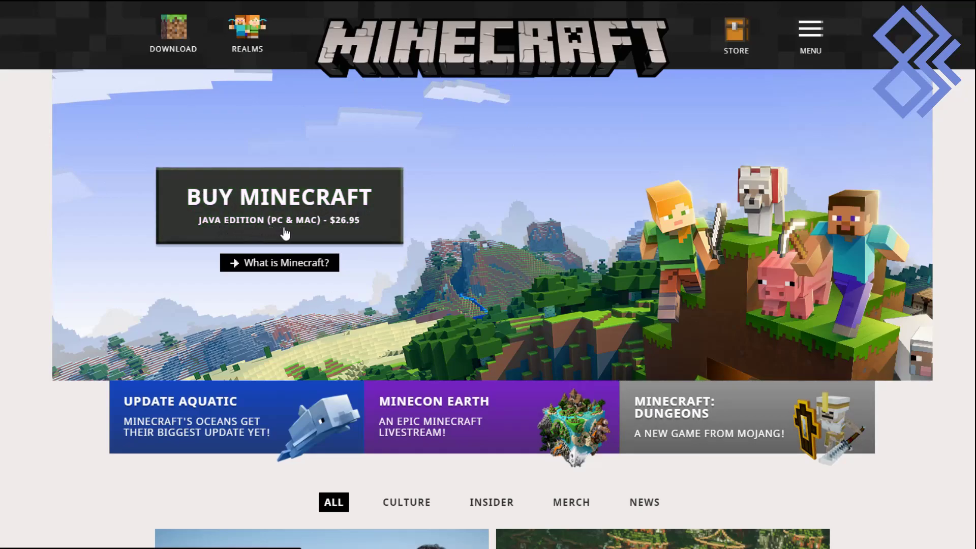
# Request the Windows download of Minecraft from minecraft.net's download page
pyautogui.click(172, 37)
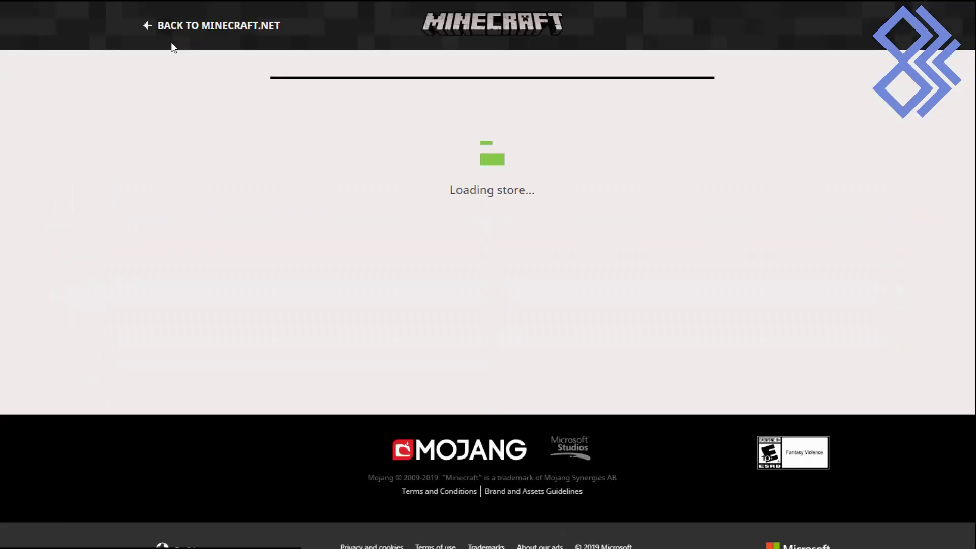
pyautogui.click(453, 175)
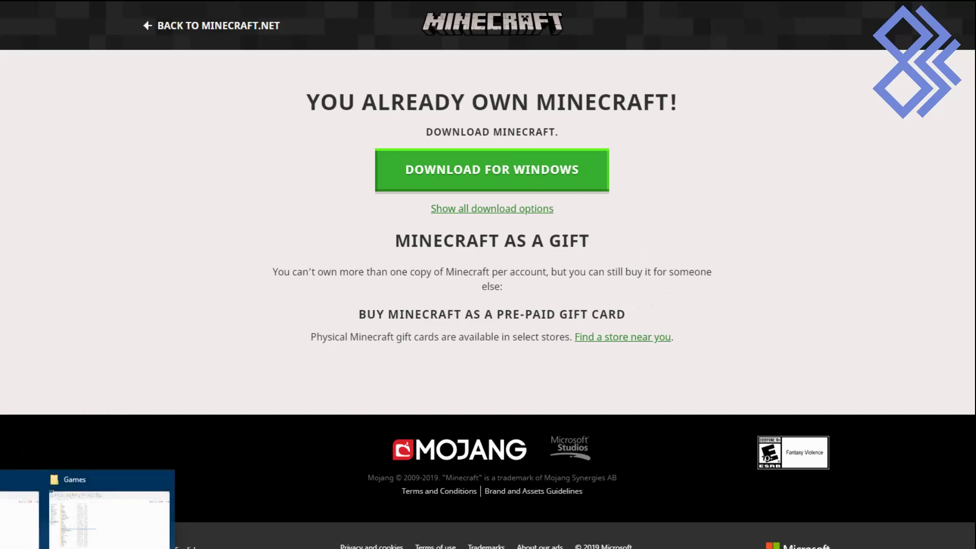
# Run MinecraftInstaller from Downloads and install Minecraft into D:\Games\Minecraft
pyautogui.click(76, 508)
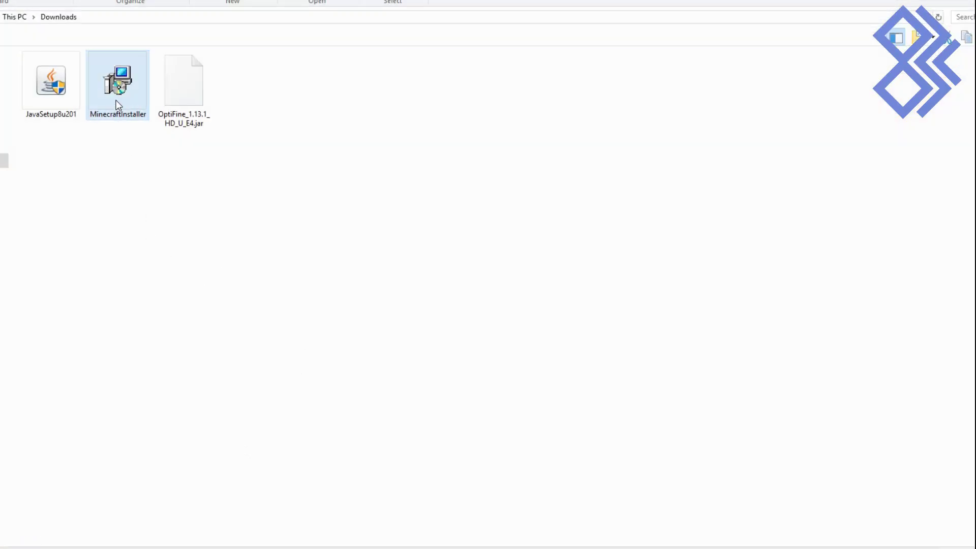
pyautogui.doubleClick(118, 104)
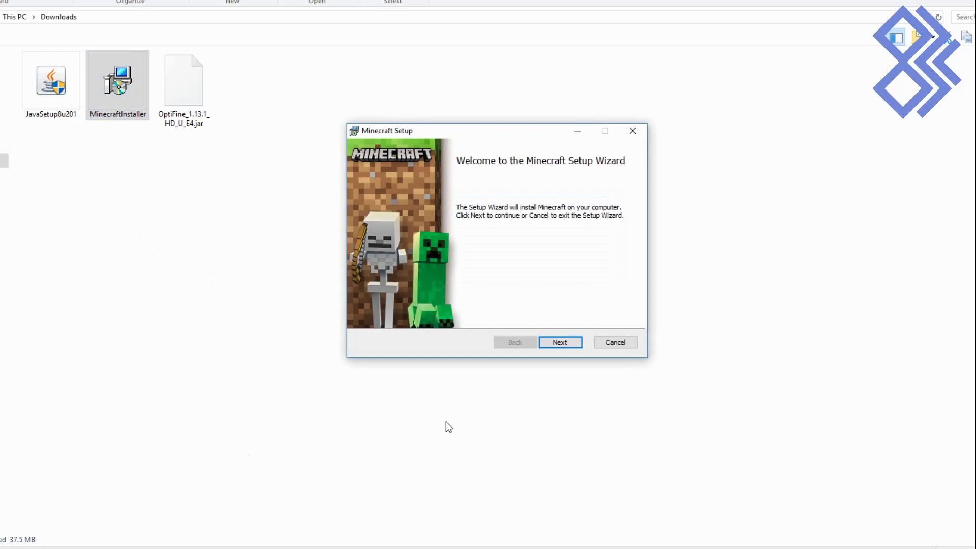
pyautogui.click(560, 345)
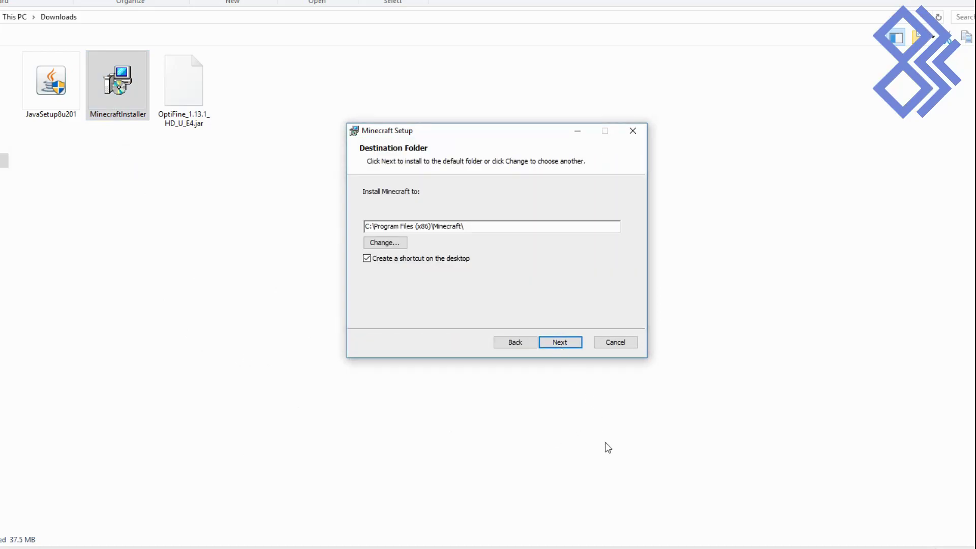
pyautogui.click(393, 245)
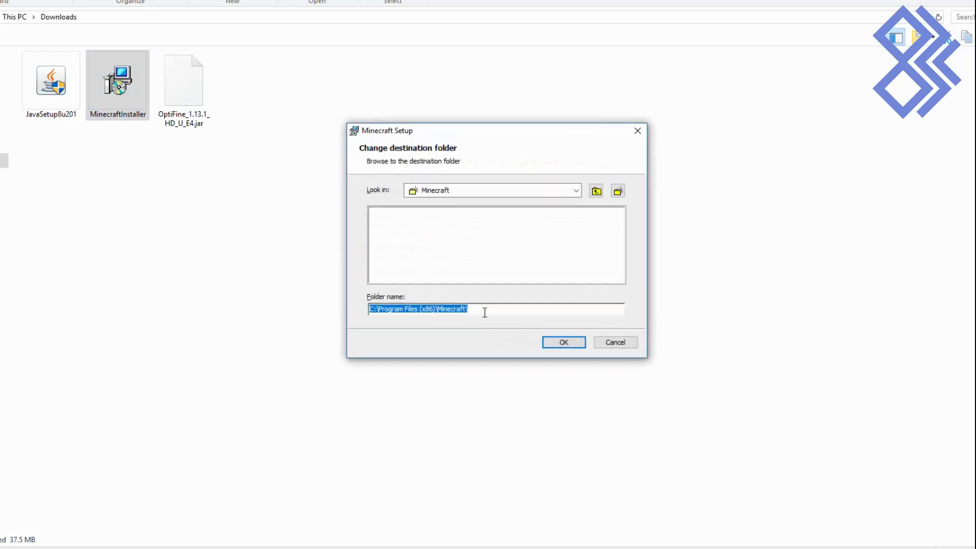
pyautogui.write('"D:\\Games\\Minecraft"')
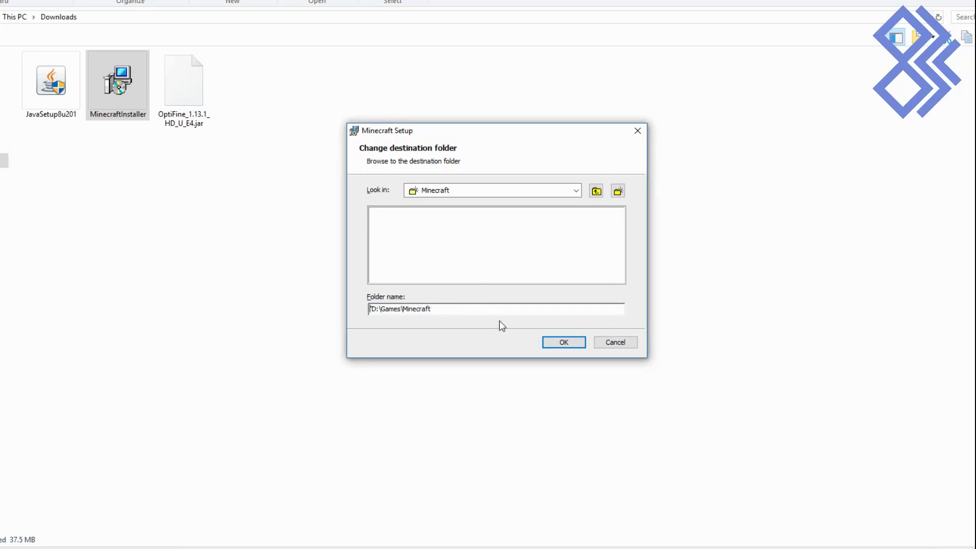
pyautogui.press('Delete')
pyautogui.click(552, 340)
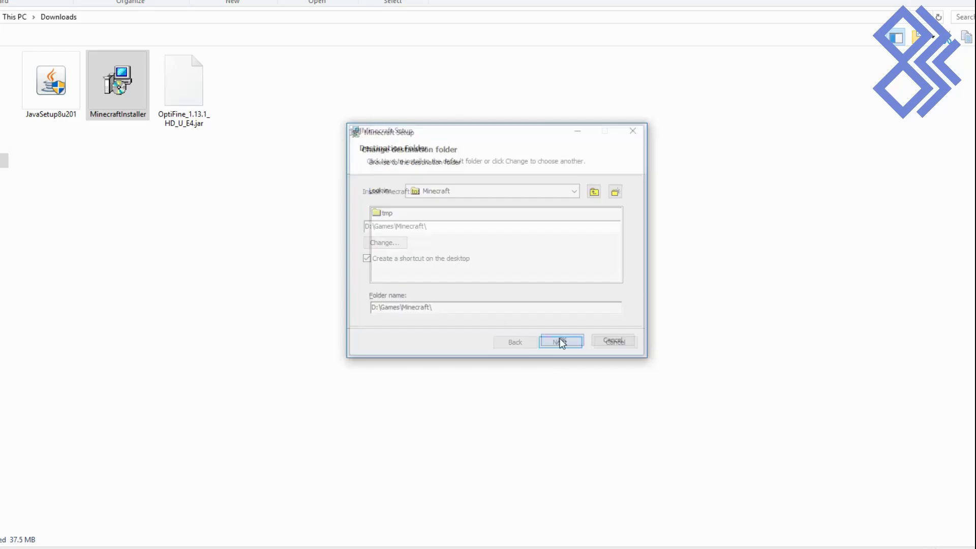
pyautogui.click(568, 342)
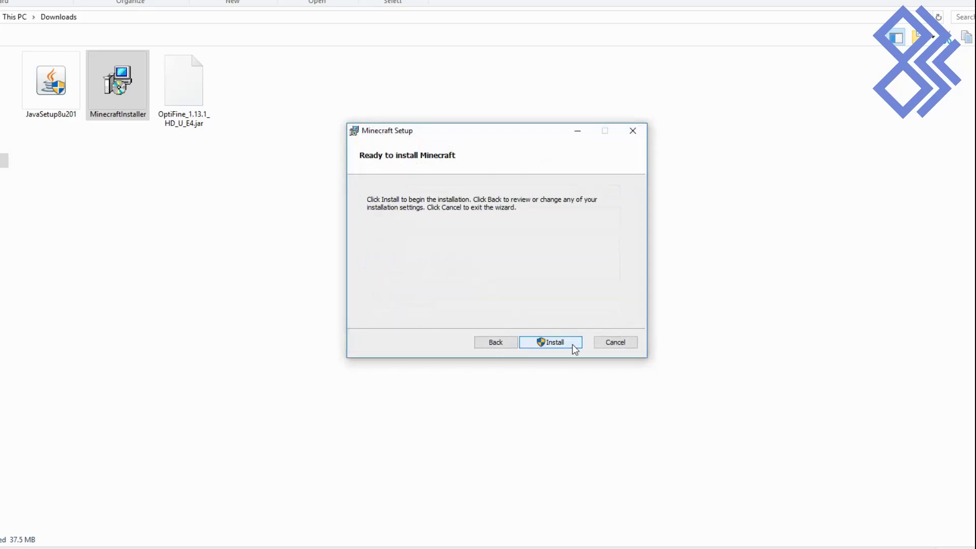
pyautogui.click(570, 345)
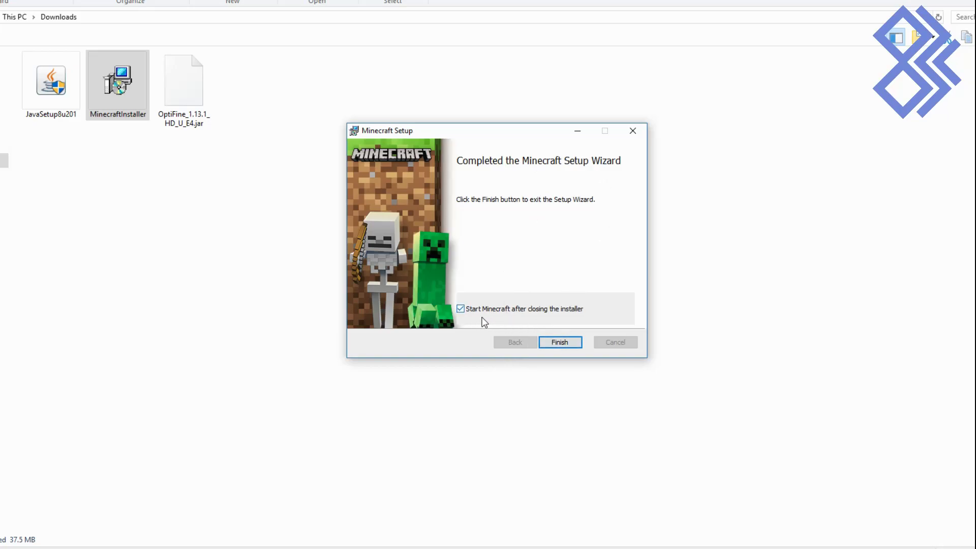
# Finish Minecraft Setup, let the launcher start, and expand its navigation menu
pyautogui.click(555, 341)
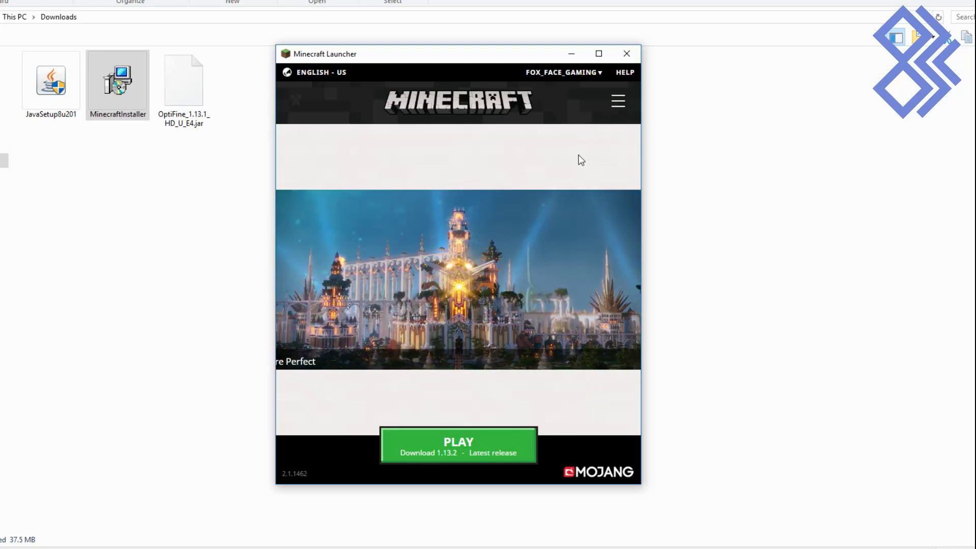
pyautogui.click(618, 103)
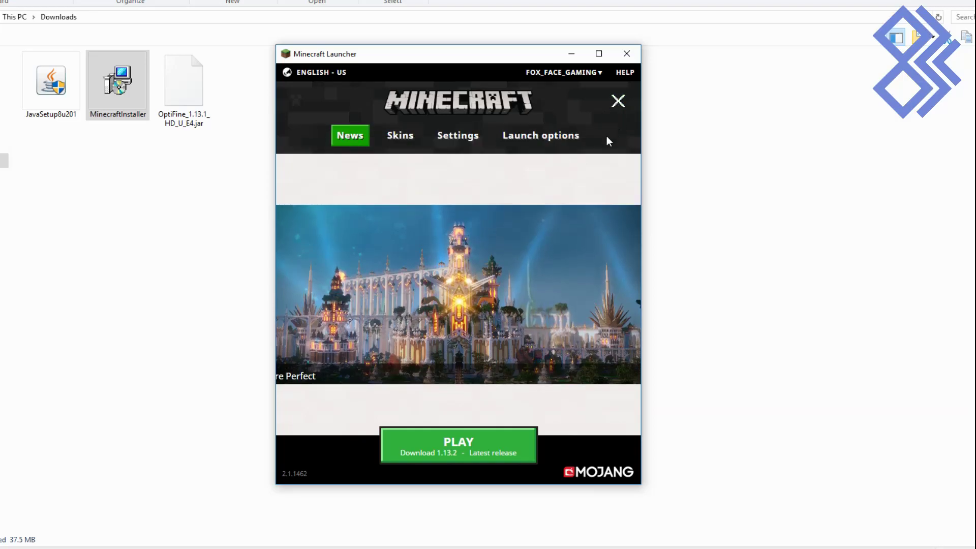
# Create a launch profile named '8 Bit Building' using release 1.13.1
pyautogui.click(542, 145)
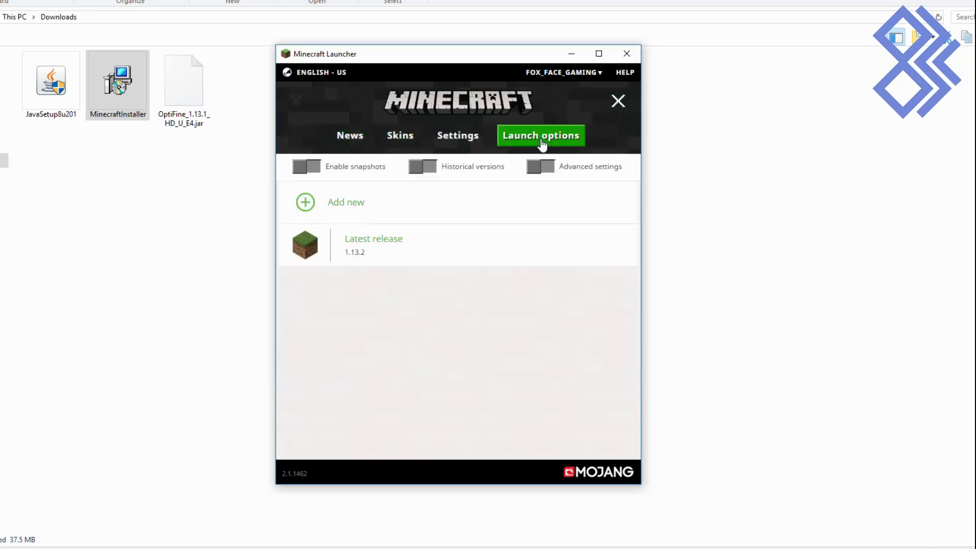
pyautogui.click(369, 207)
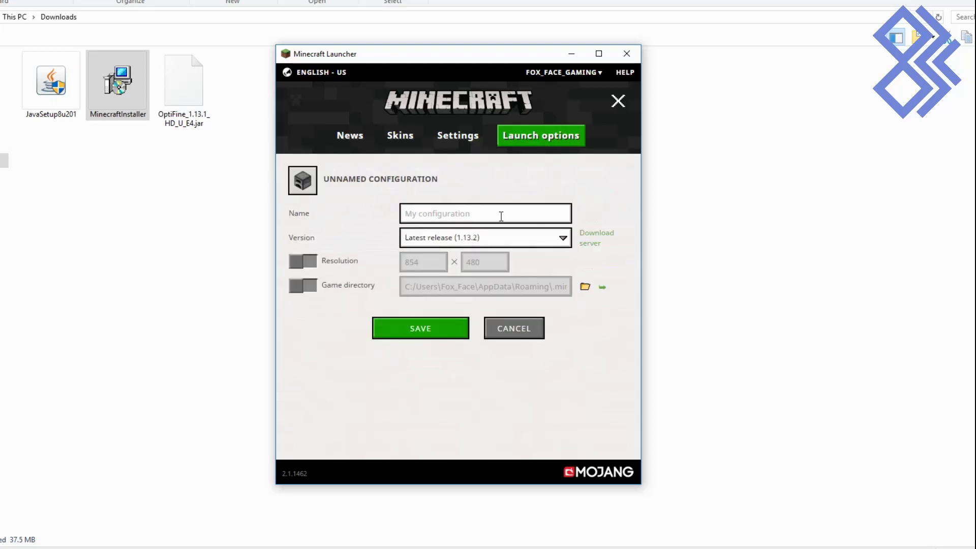
pyautogui.write('8')
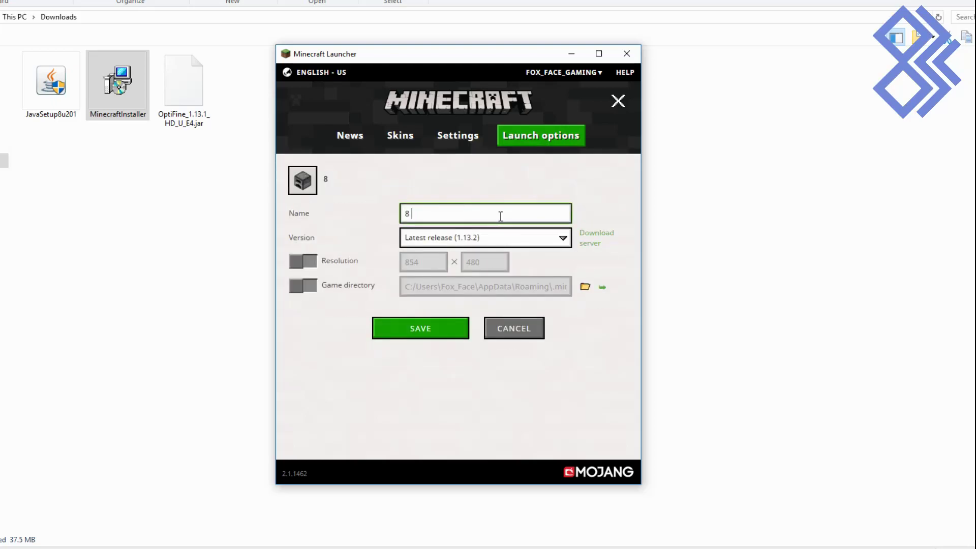
pyautogui.write(' Bit Building')
pyautogui.click(525, 239)
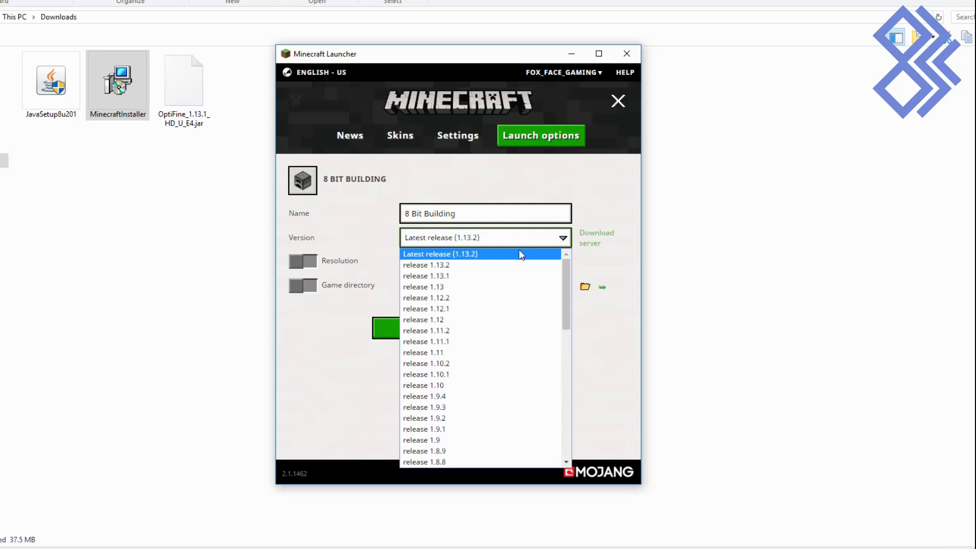
pyautogui.click(446, 278)
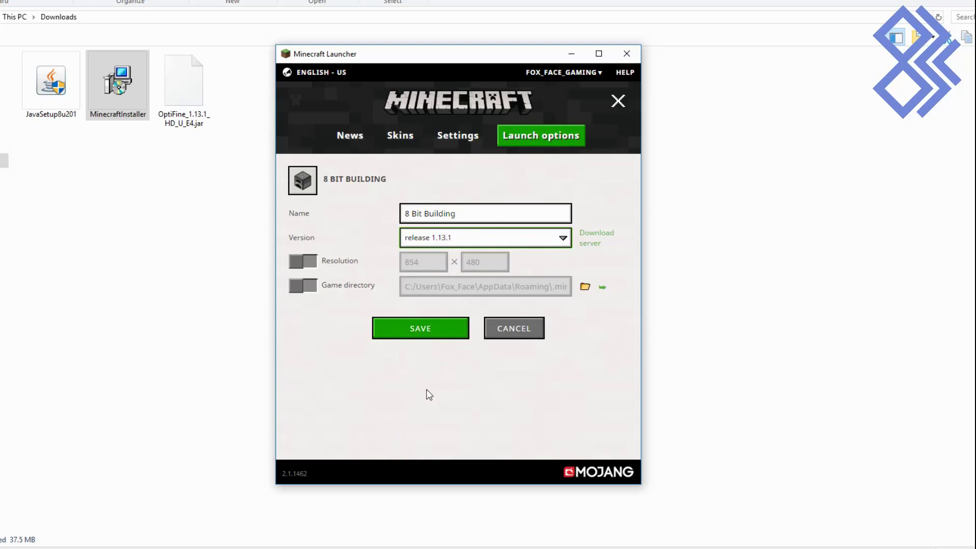
pyautogui.click(416, 338)
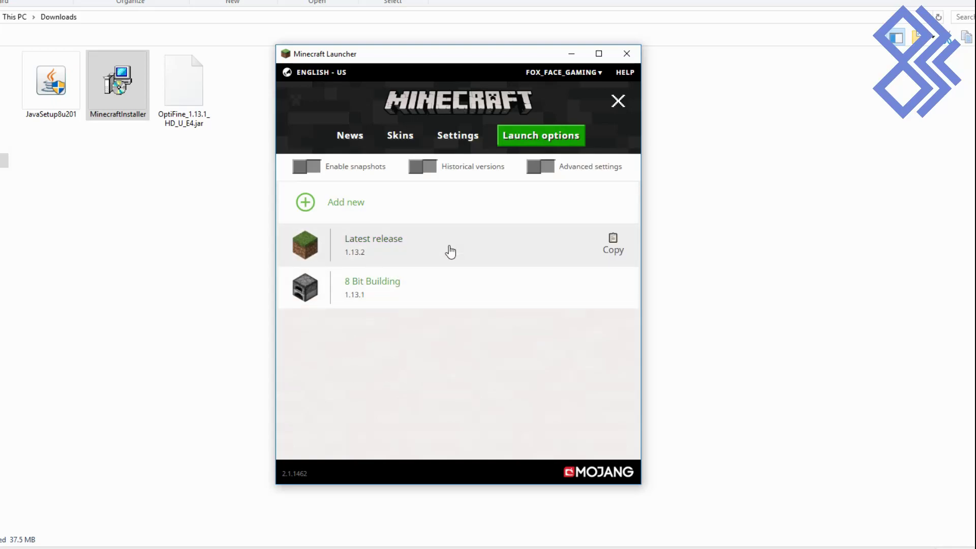
# Select the 8 Bit Building profile on the News page and play it to load Minecraft 1.13.1
pyautogui.click(351, 135)
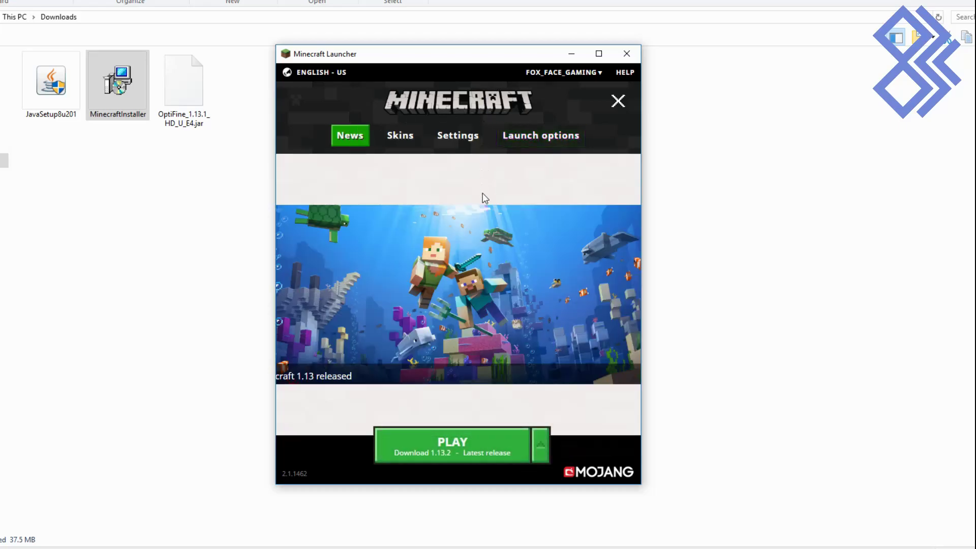
pyautogui.click(542, 451)
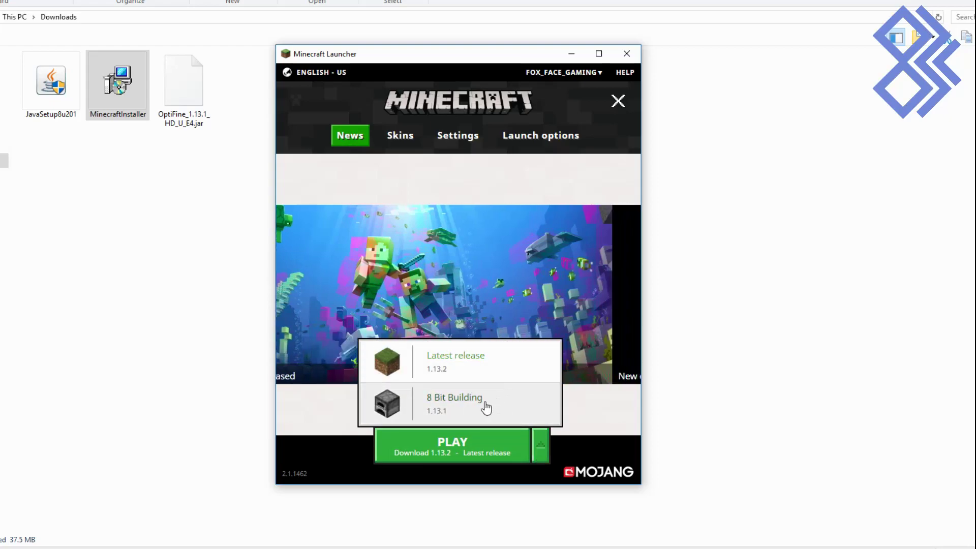
pyautogui.click(495, 413)
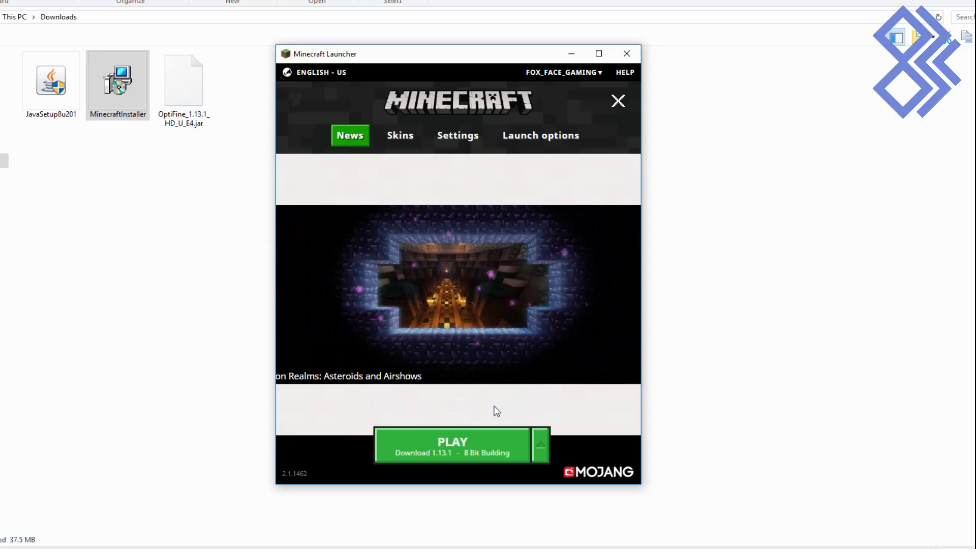
pyautogui.click(457, 450)
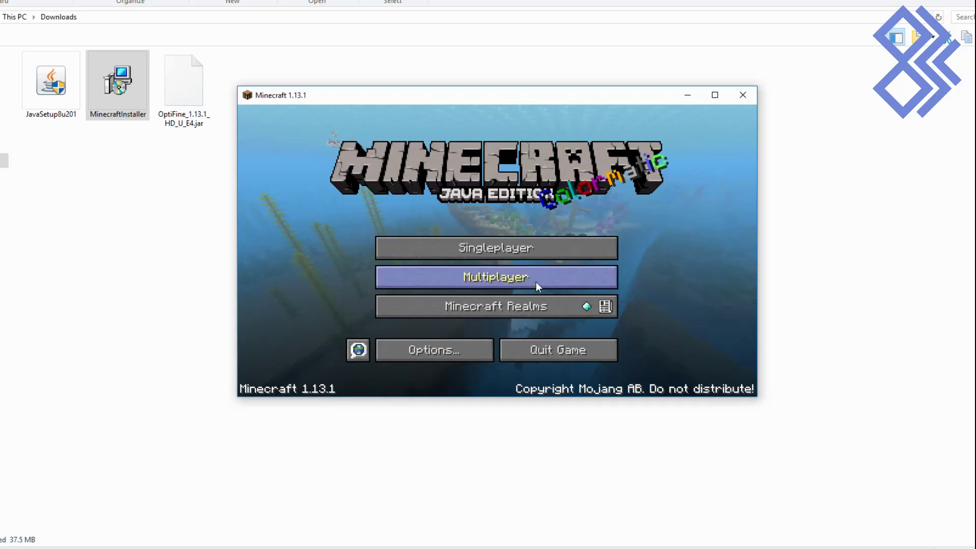
# Add a multiplayer server named '8 Bit Building' with address 109.169.58.28
pyautogui.click(499, 278)
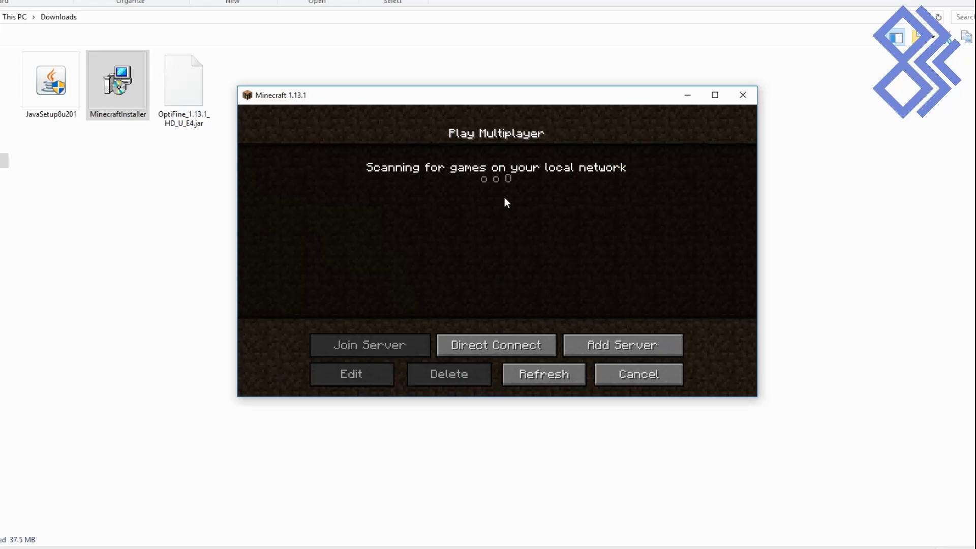
pyautogui.click(621, 348)
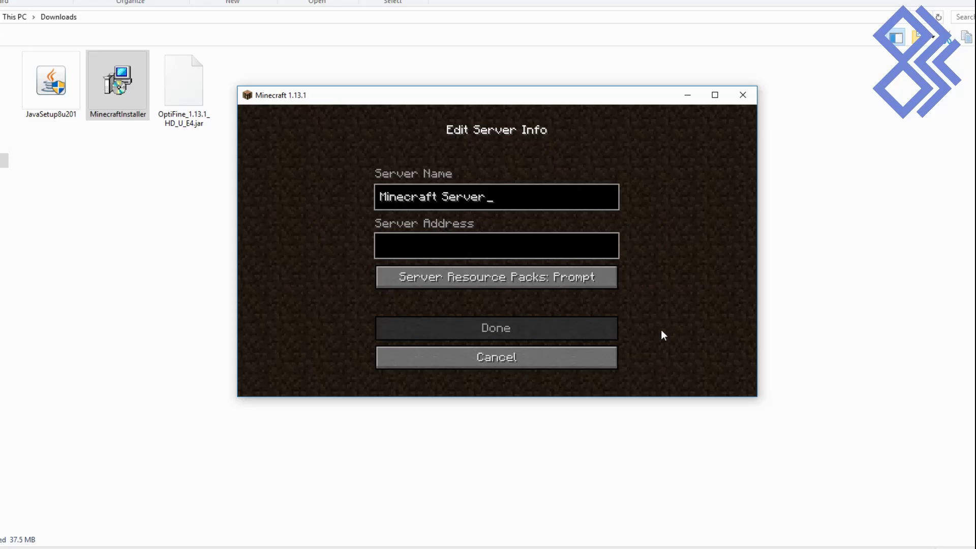
pyautogui.press('BackSpace')
pyautogui.press('BackSpace')
pyautogui.press('BackSpace')
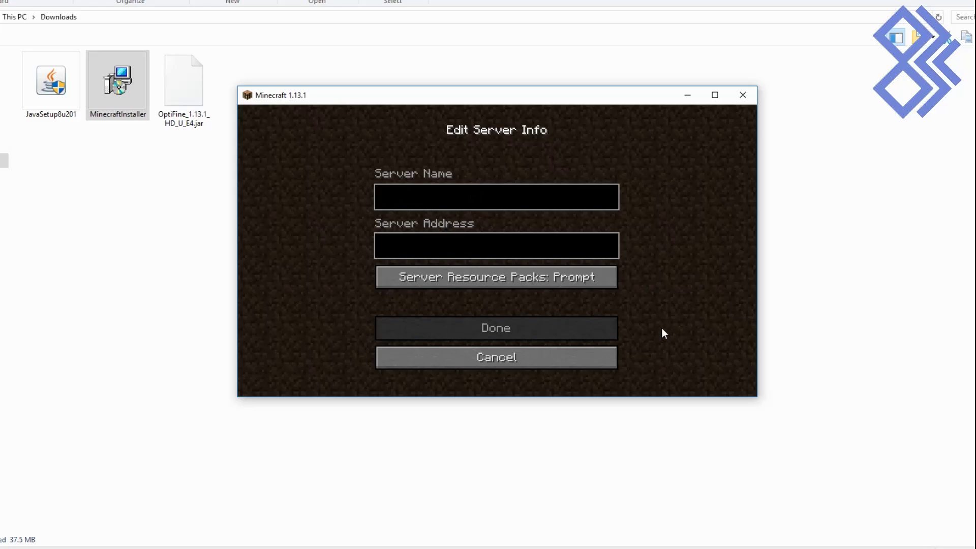
pyautogui.write('89')
pyautogui.press('BackSpace')
pyautogui.write('Bit Building')
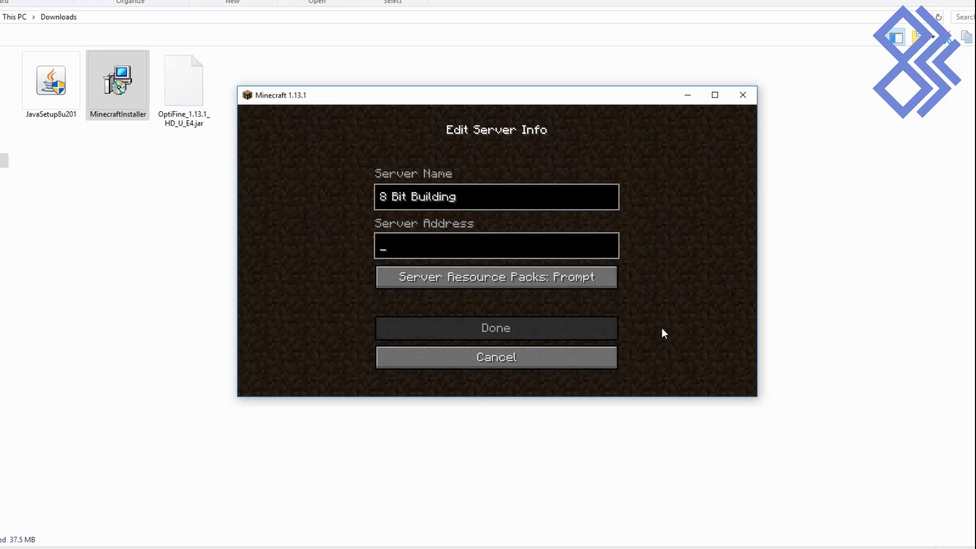
pyautogui.write('109.')
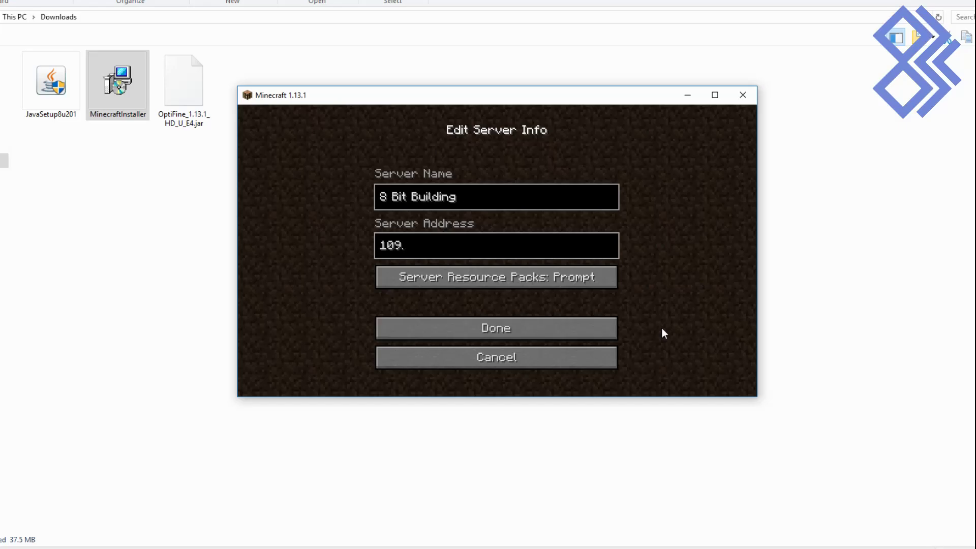
pyautogui.write('169.')
pyautogui.write('58.28')
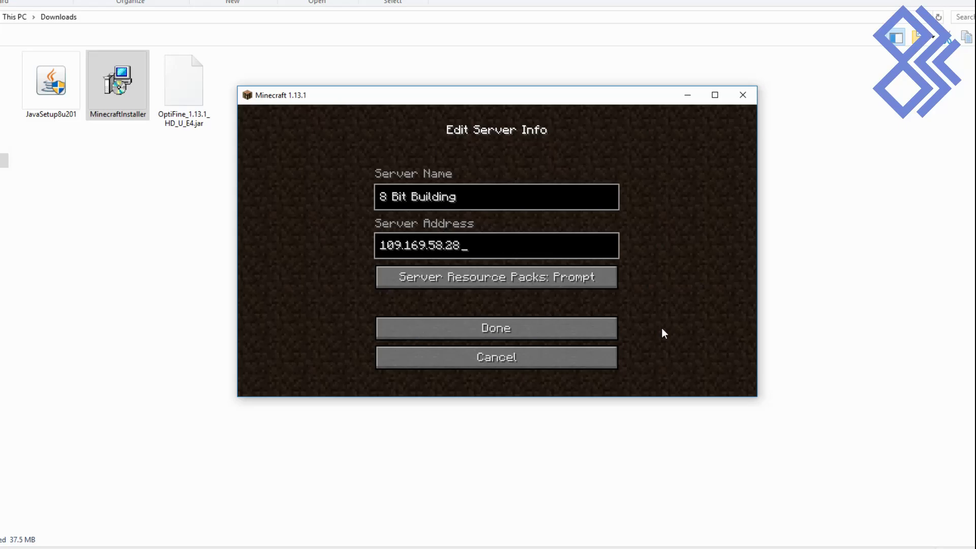
pyautogui.click(490, 327)
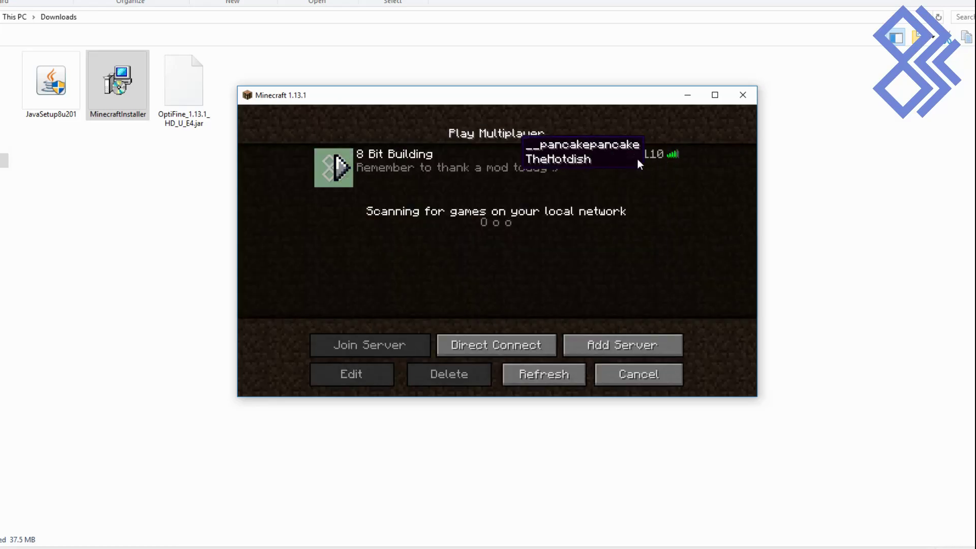
# Join 8 Bit Building, walk up the stone-brick stairs, then pause and close the game window
pyautogui.moveTo(636, 158)
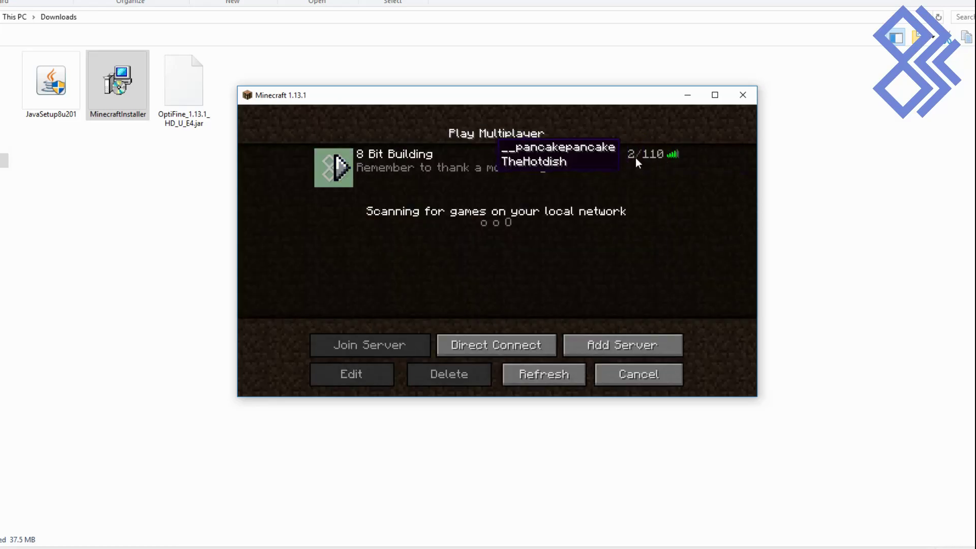
pyautogui.click(338, 167)
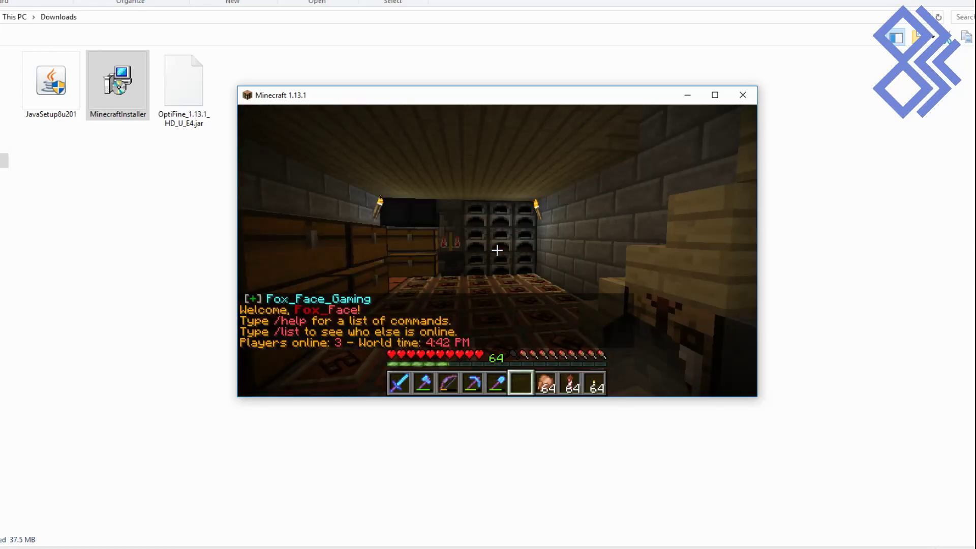
pyautogui.moveTo(497, 250)
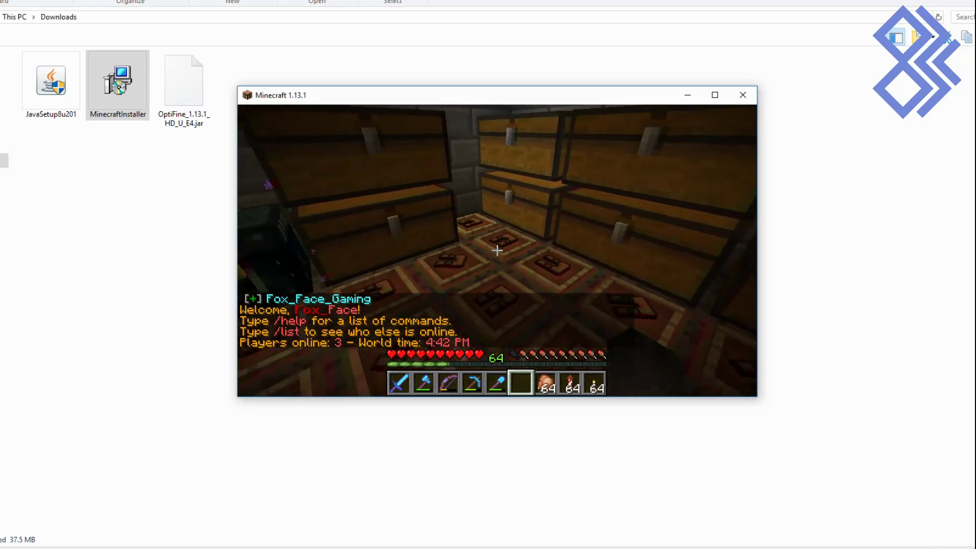
pyautogui.press('w')
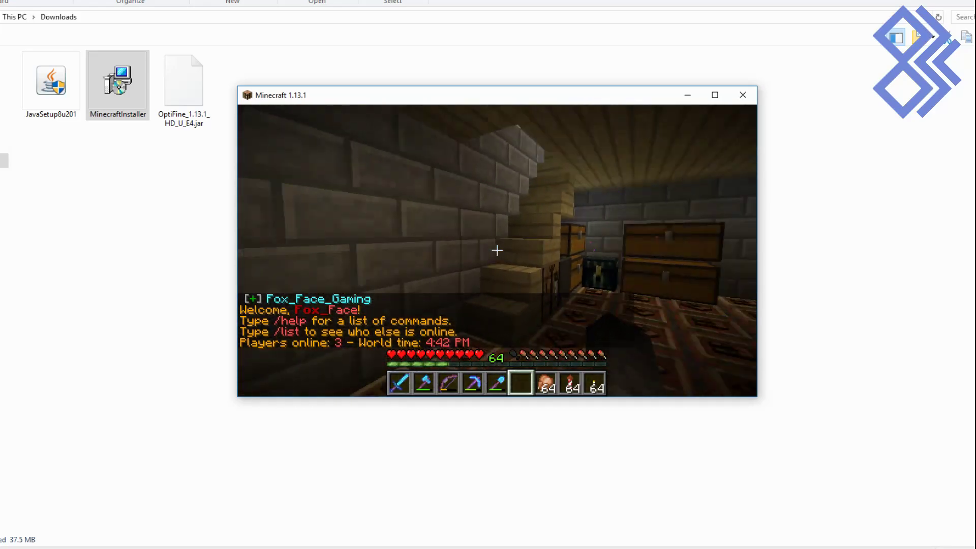
pyautogui.press('w')
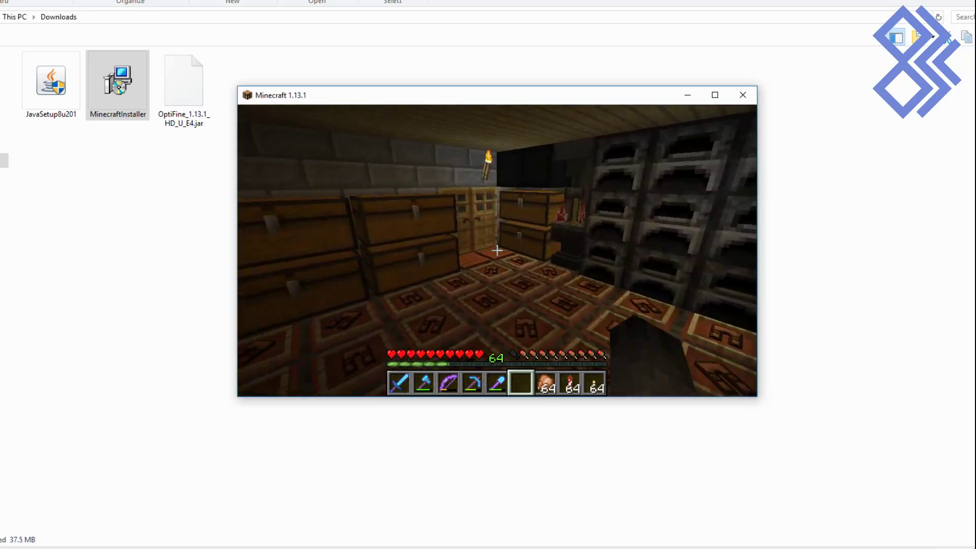
pyautogui.press('Escape')
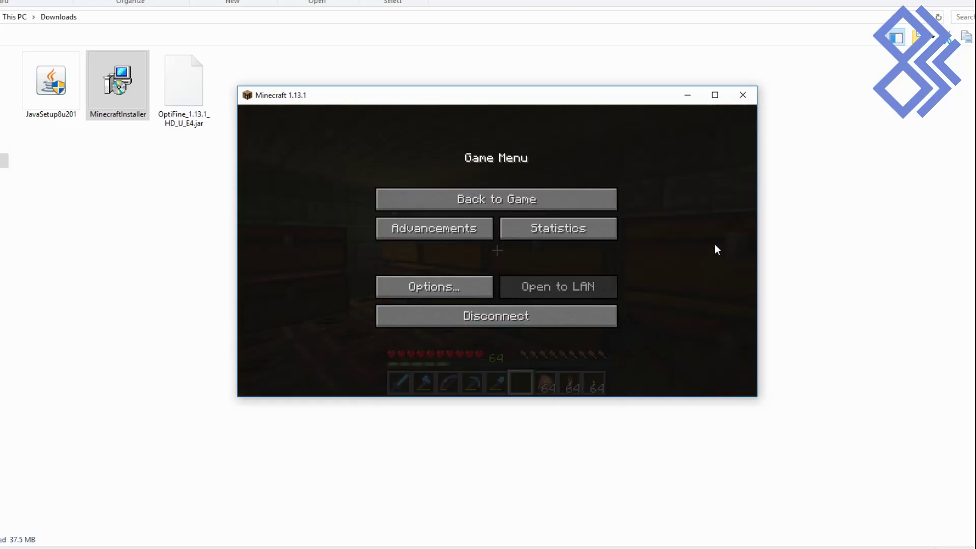
pyautogui.click(734, 98)
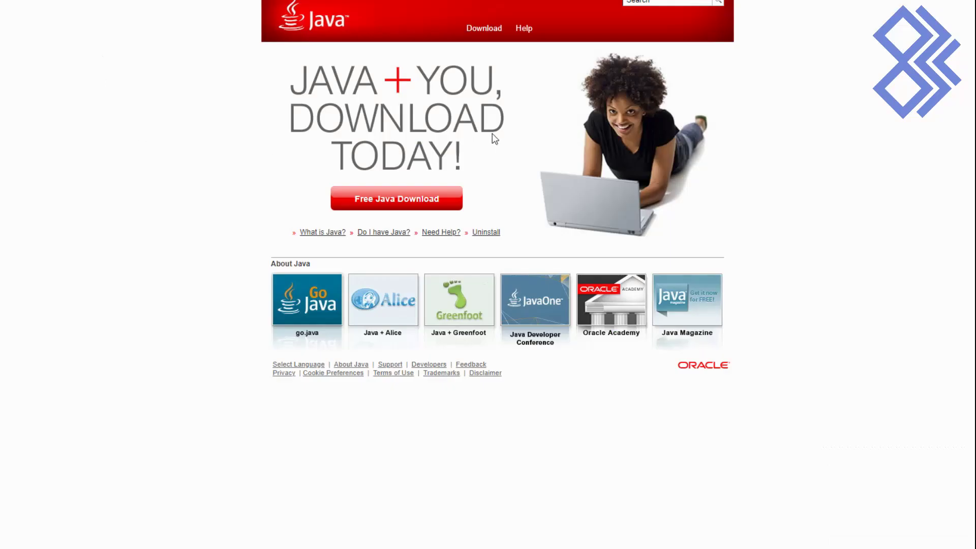
# Agree to the terms and start the free Java 8 Update 201 download for Windows
pyautogui.click(412, 194)
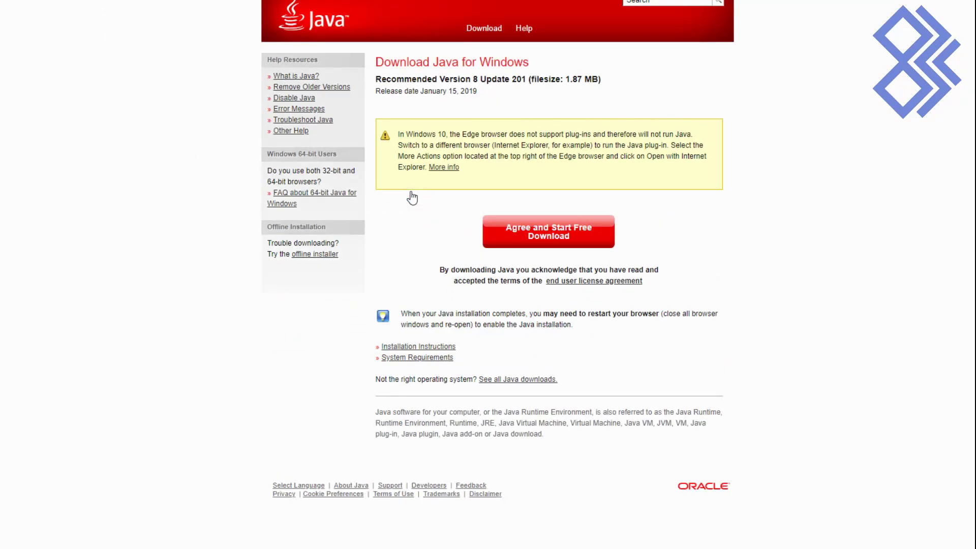
pyautogui.click(559, 235)
# Run JavaSetup8u201 from Downloads, install Java, and close setup after it succeeds
pyautogui.moveTo(82, 548)
pyautogui.click(109, 519)
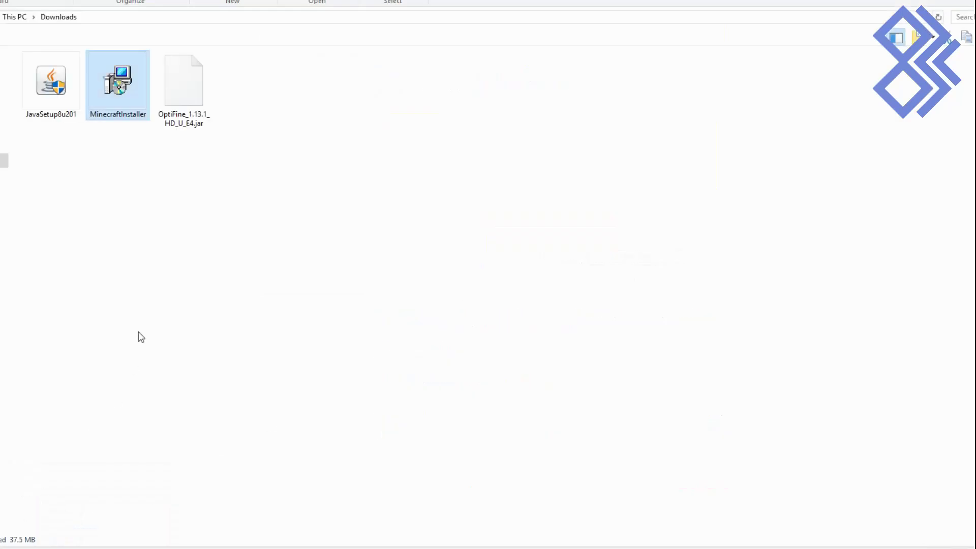
pyautogui.doubleClick(52, 84)
pyautogui.click(682, 350)
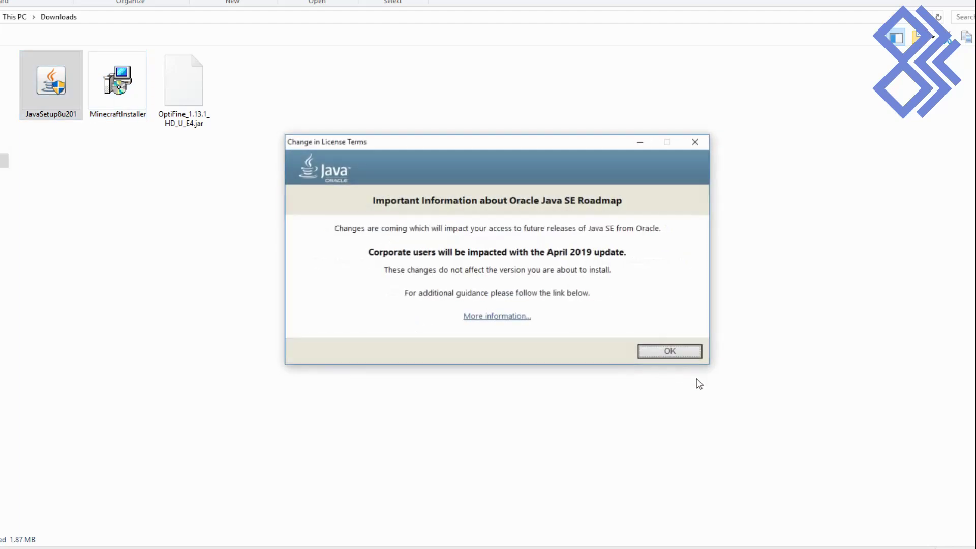
pyautogui.click(675, 355)
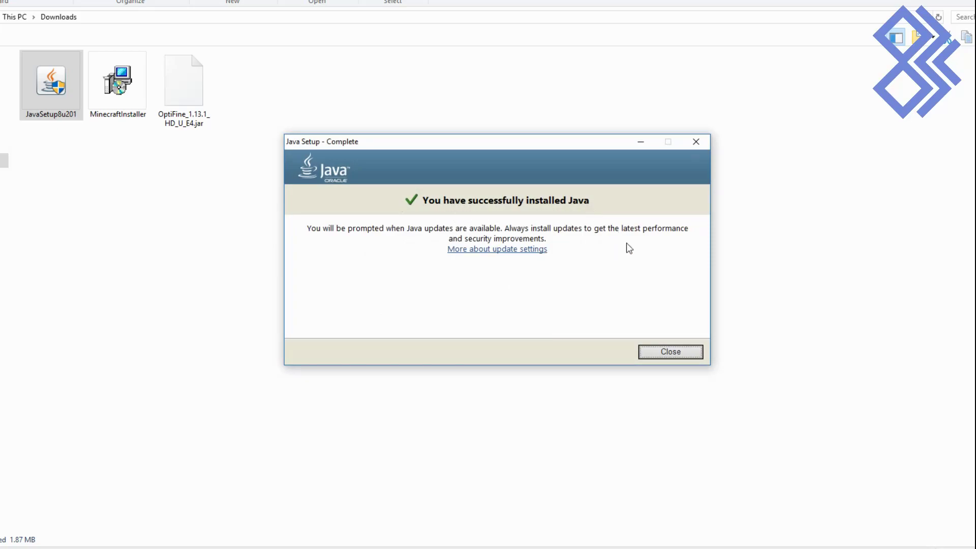
pyautogui.click(691, 355)
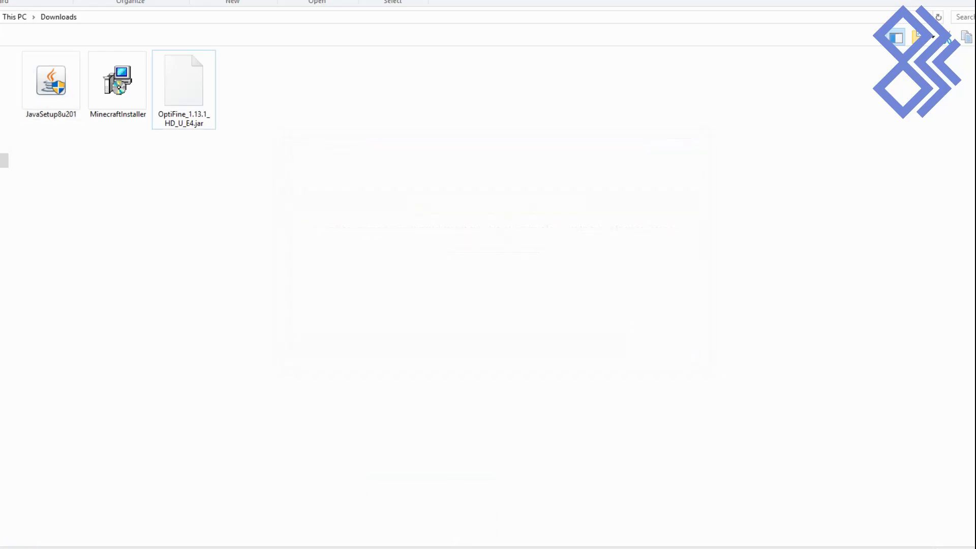
# Find the Minecraft 1.13.1 section on OptiFine's downloads page, highlighting its heading
pyautogui.click(432, 544)
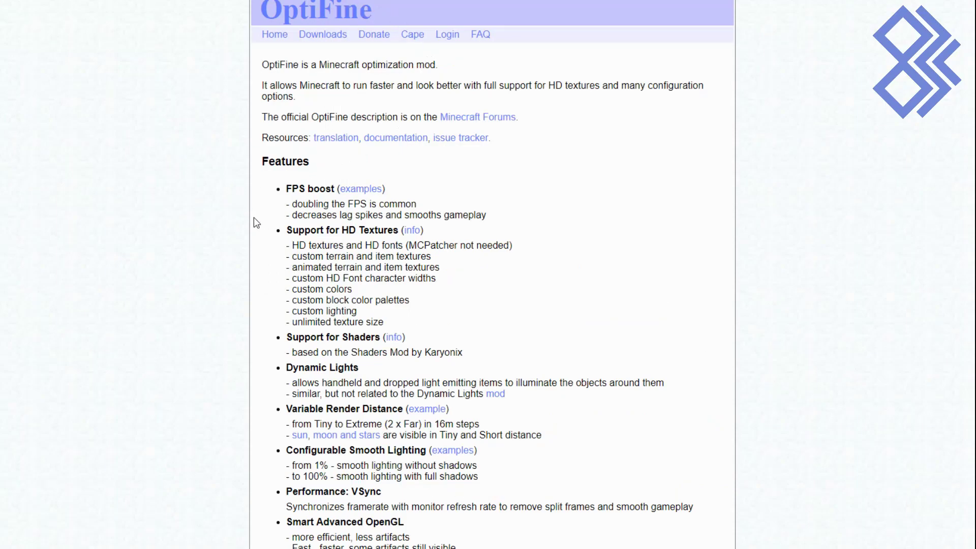
pyautogui.click(329, 36)
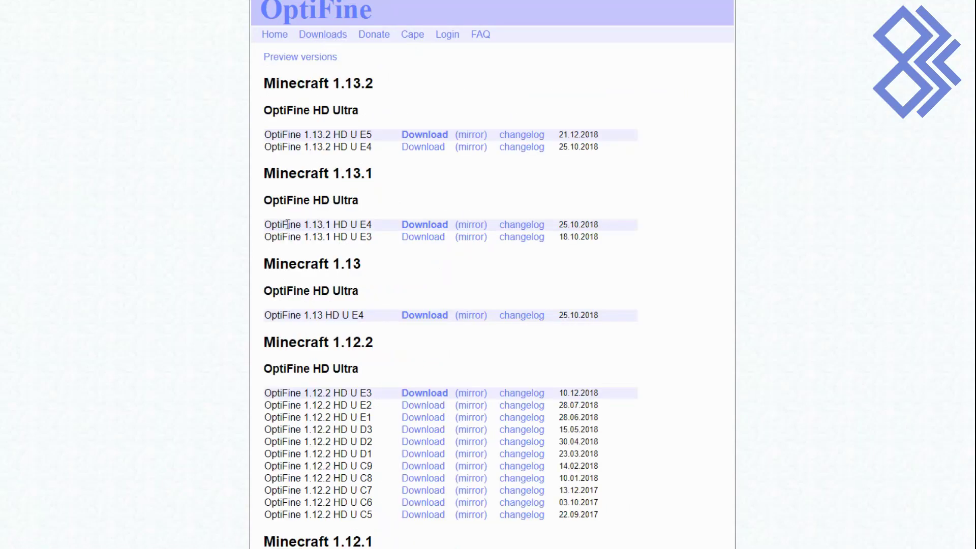
pyautogui.moveTo(263, 173); pyautogui.dragTo(382, 174)
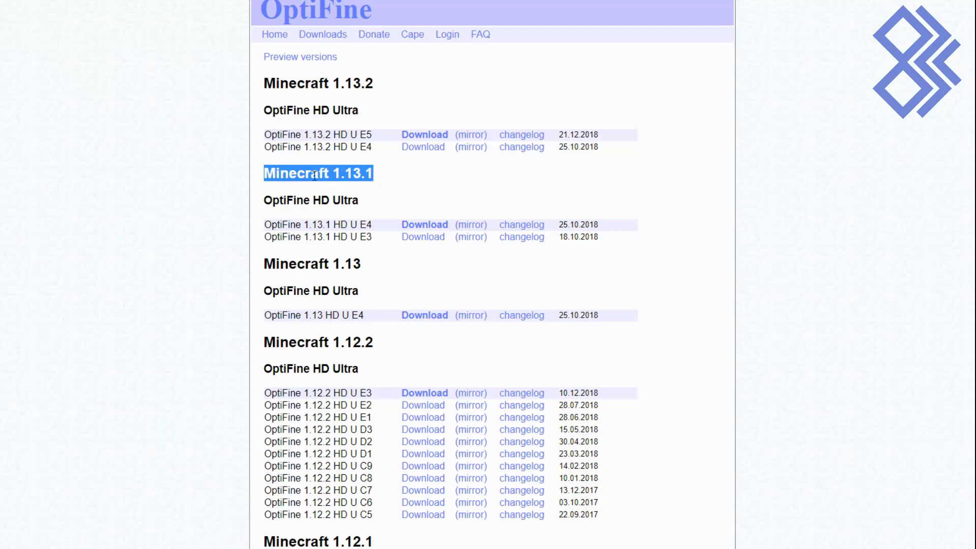
pyautogui.click(349, 187)
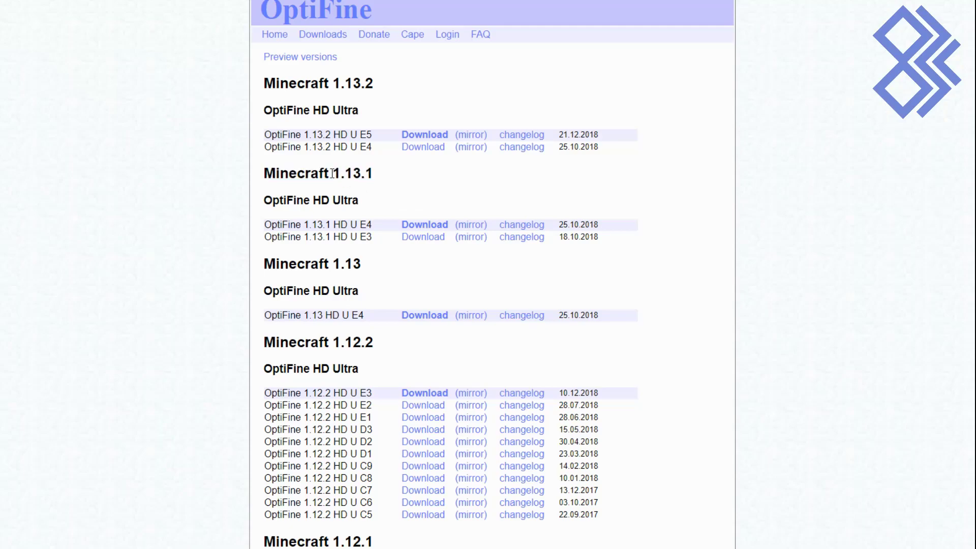
pyautogui.moveTo(333, 172); pyautogui.dragTo(383, 177)
pyautogui.click(370, 191)
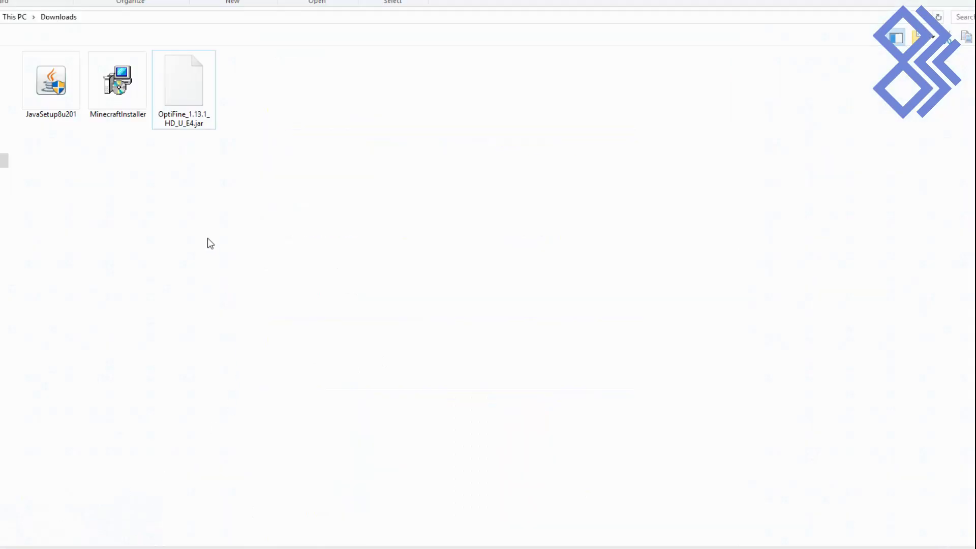
# Run the OptiFine 1.13.1 jar from Downloads and install it into the Minecraft folder
pyautogui.click(194, 102)
pyautogui.doubleClick(191, 98)
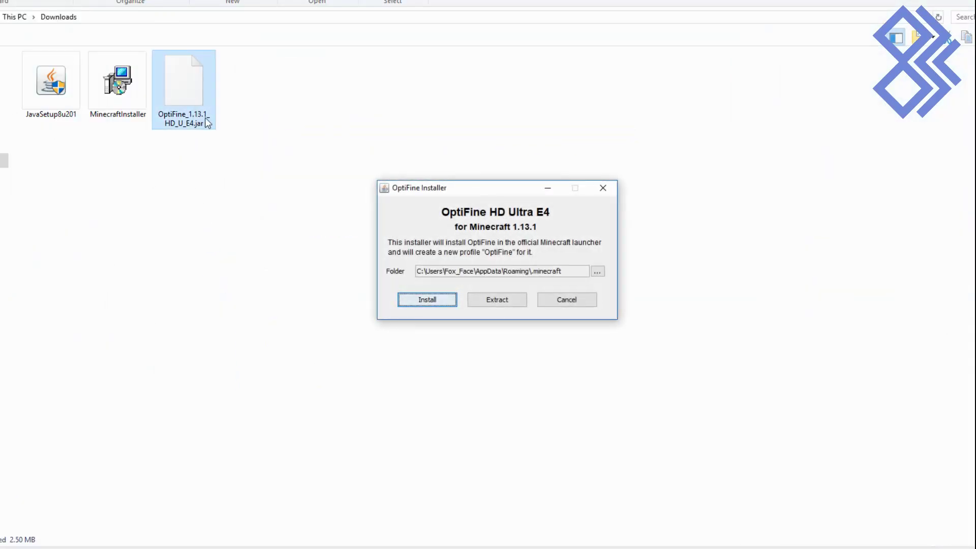
pyautogui.click(426, 301)
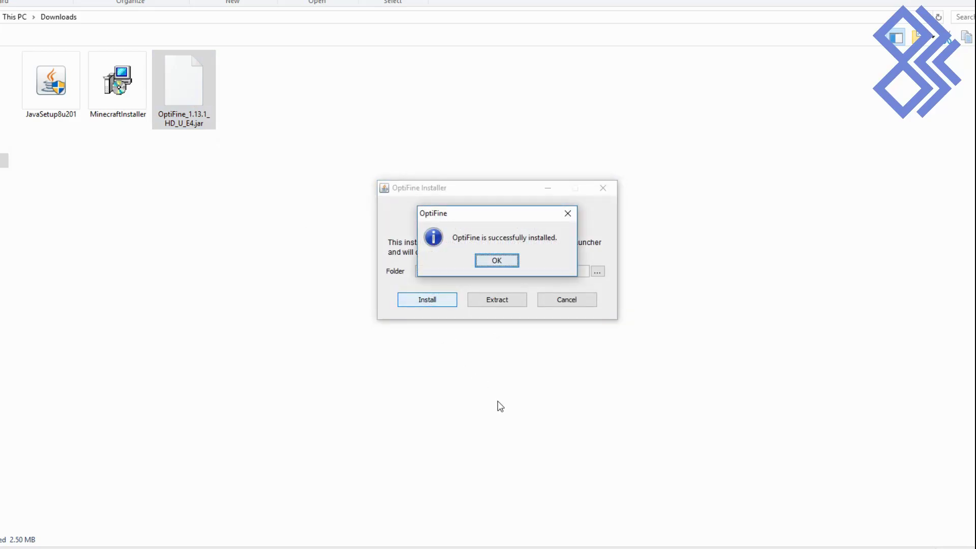
pyautogui.click(498, 262)
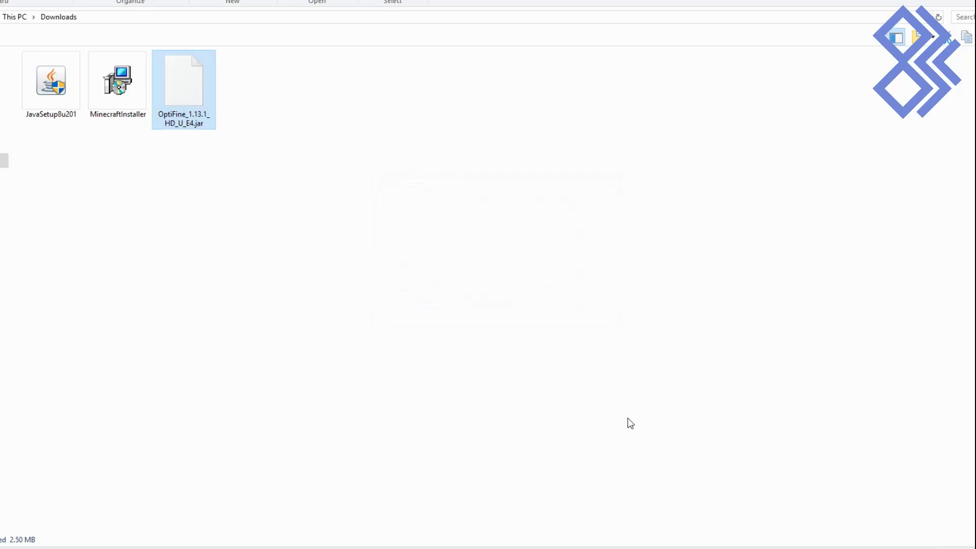
pyautogui.click(105, 373)
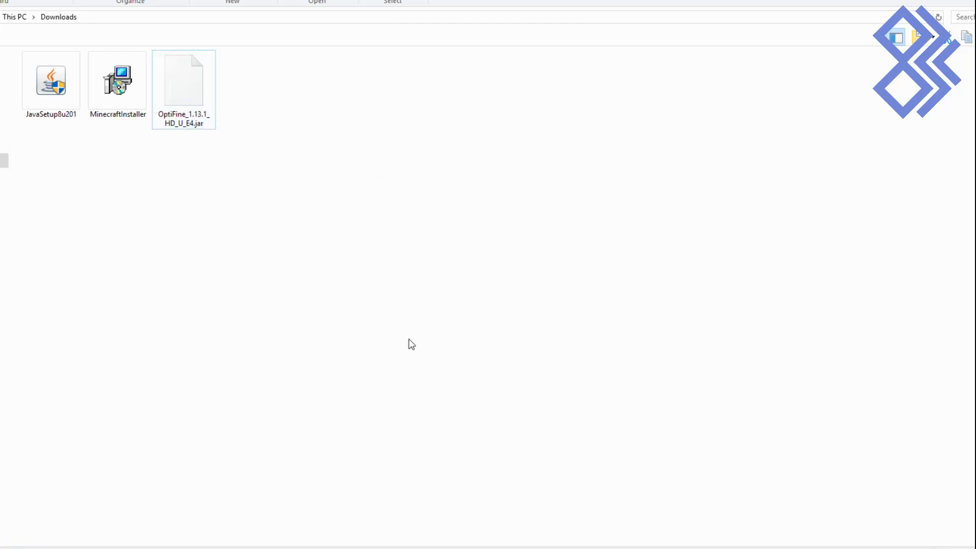
# Start the Minecraft Launcher from the Start menu and play the OptiFine 1.13.1 profile
pyautogui.press('super')
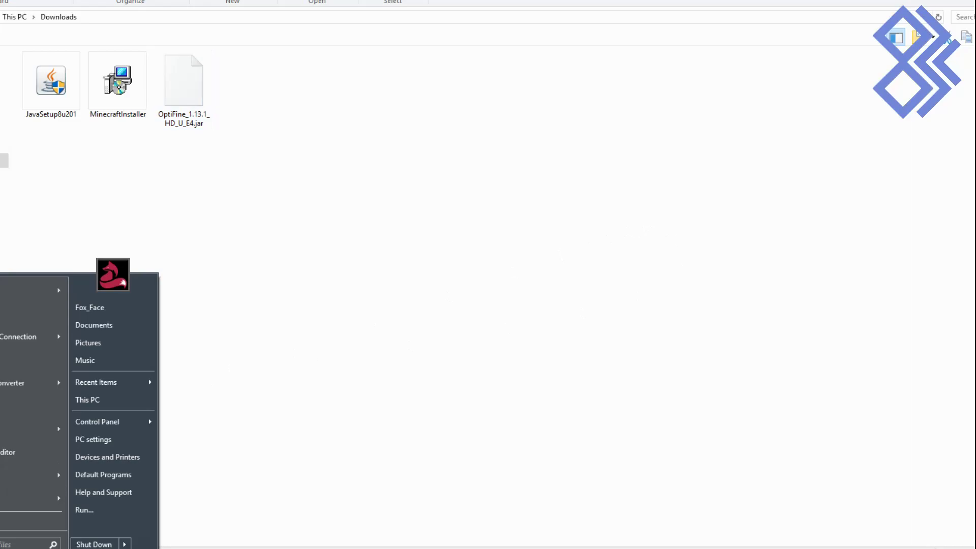
pyautogui.click(31, 314)
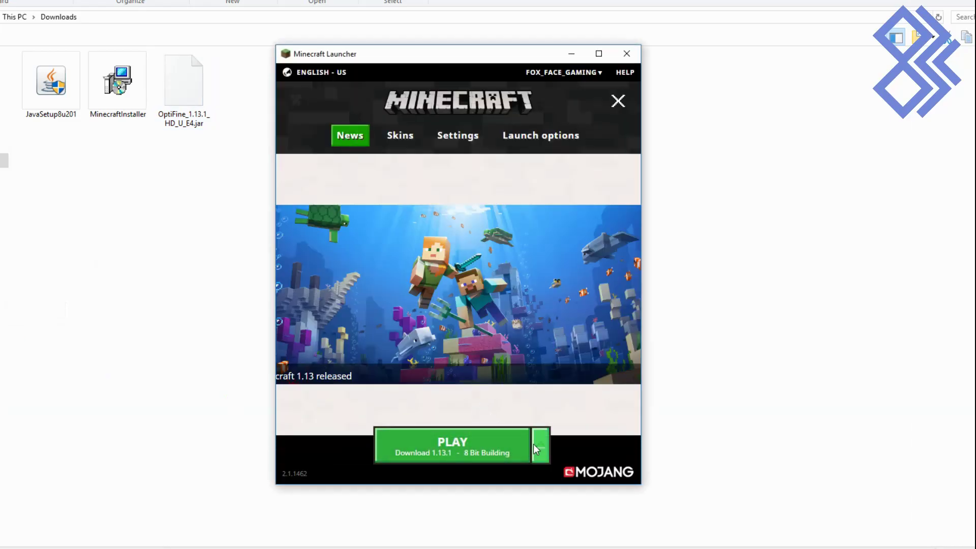
pyautogui.click(541, 450)
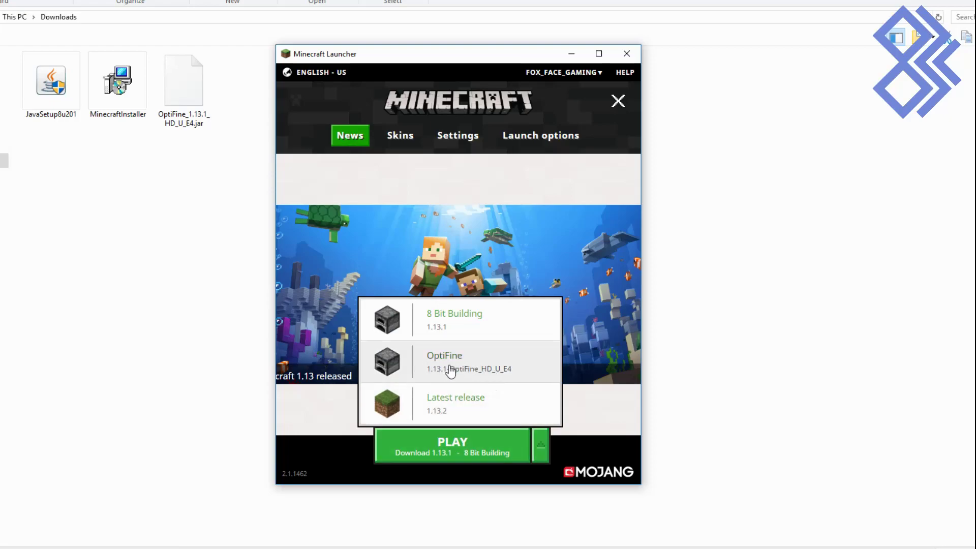
pyautogui.click(450, 370)
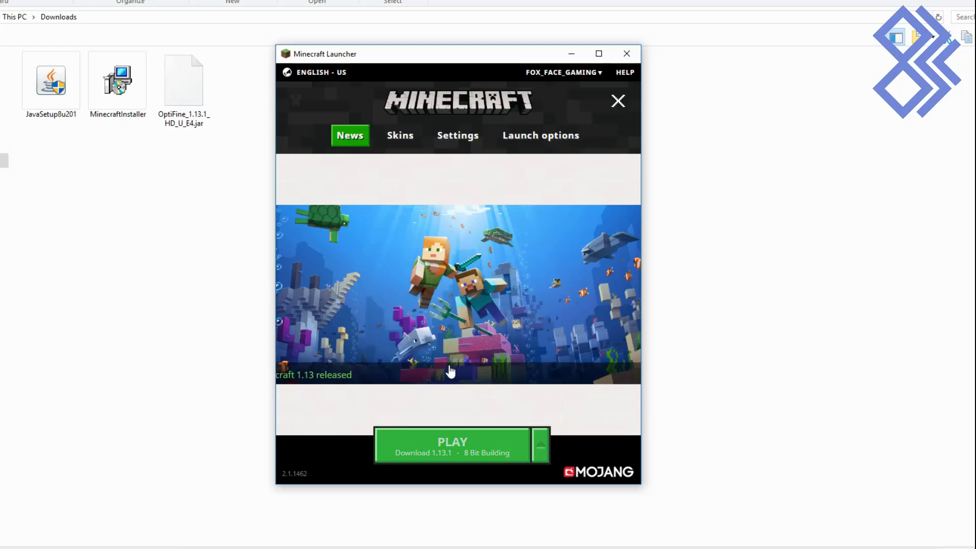
pyautogui.click(466, 444)
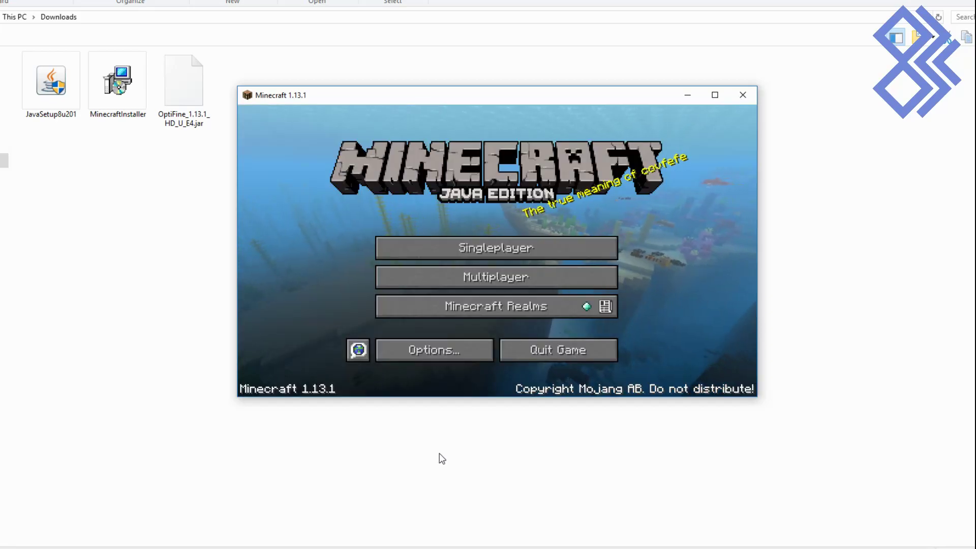
# Join the 8 Bit Building server from the Multiplayer server list
pyautogui.click(469, 276)
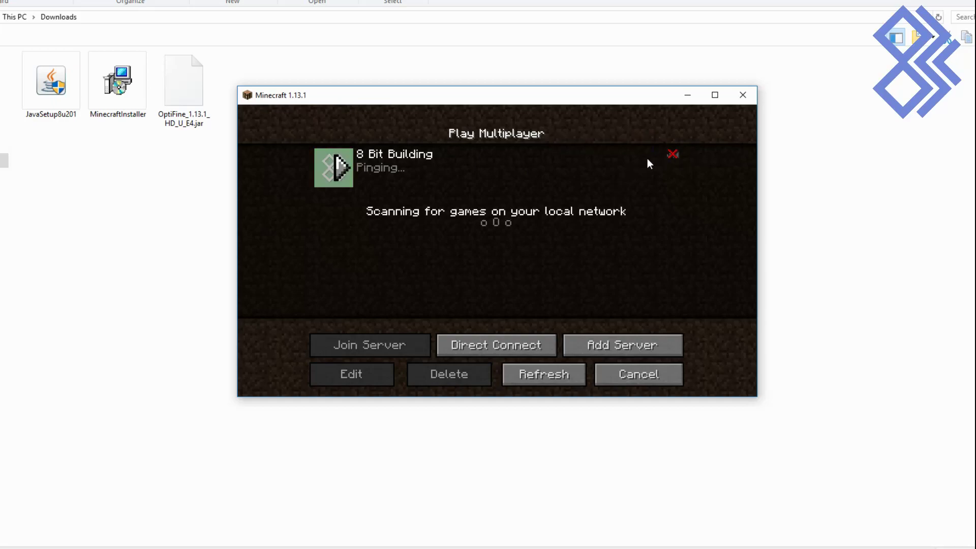
pyautogui.click(524, 375)
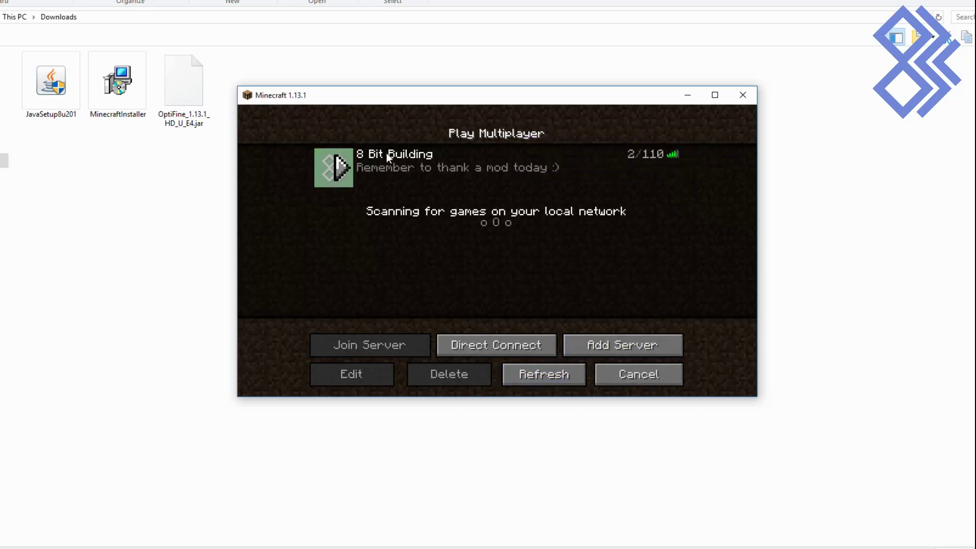
pyautogui.click(350, 167)
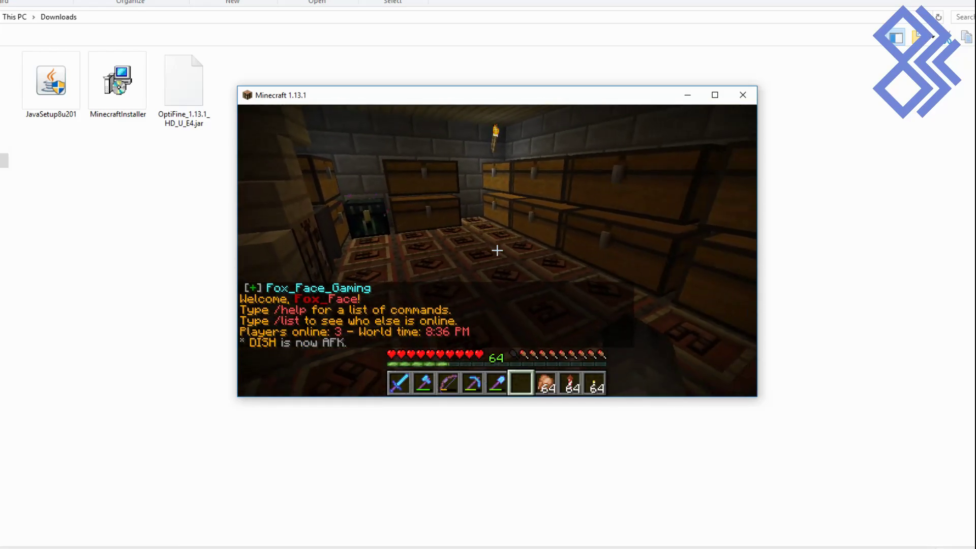
# Pause and check OptiFine's Shaders screen under Video Settings, leaving shaders OFF
pyautogui.press('Escape')
pyautogui.click(447, 288)
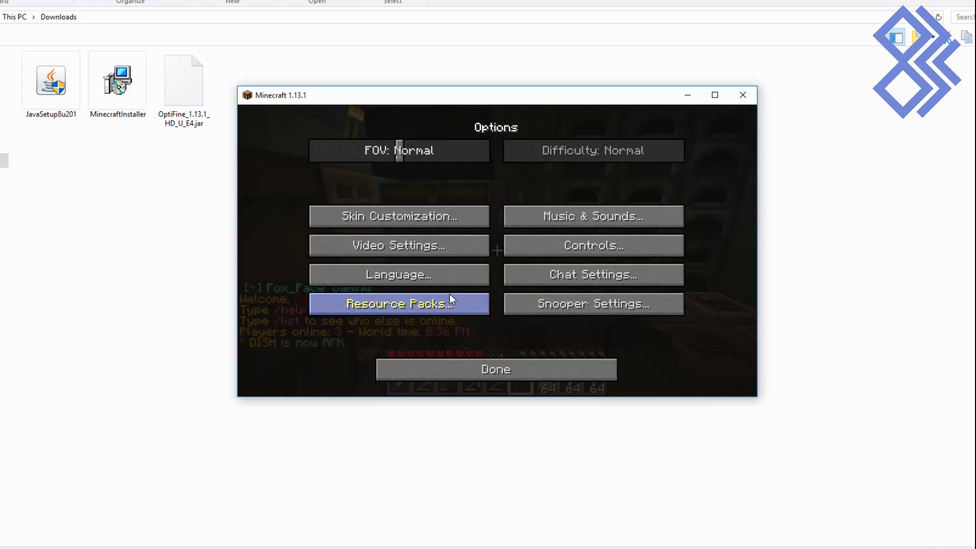
pyautogui.click(398, 249)
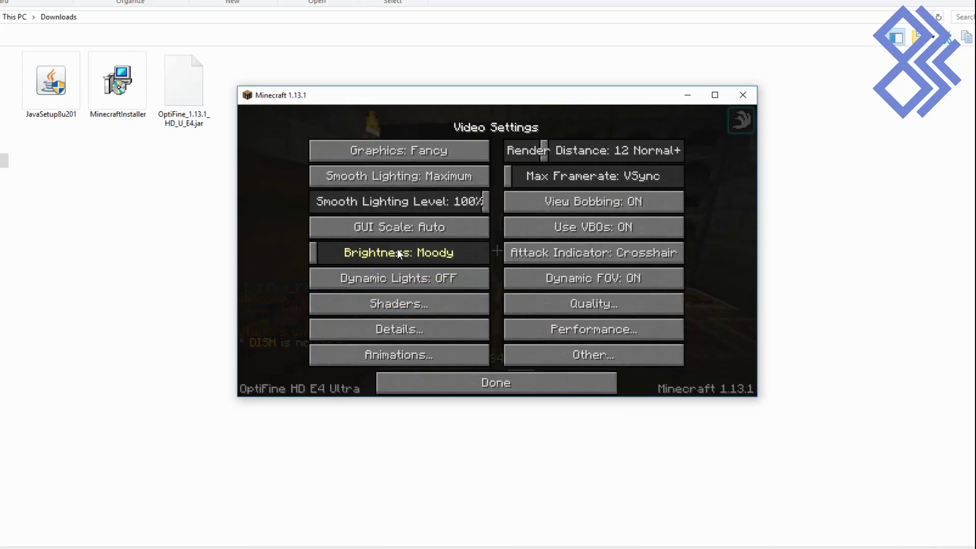
pyautogui.click(421, 306)
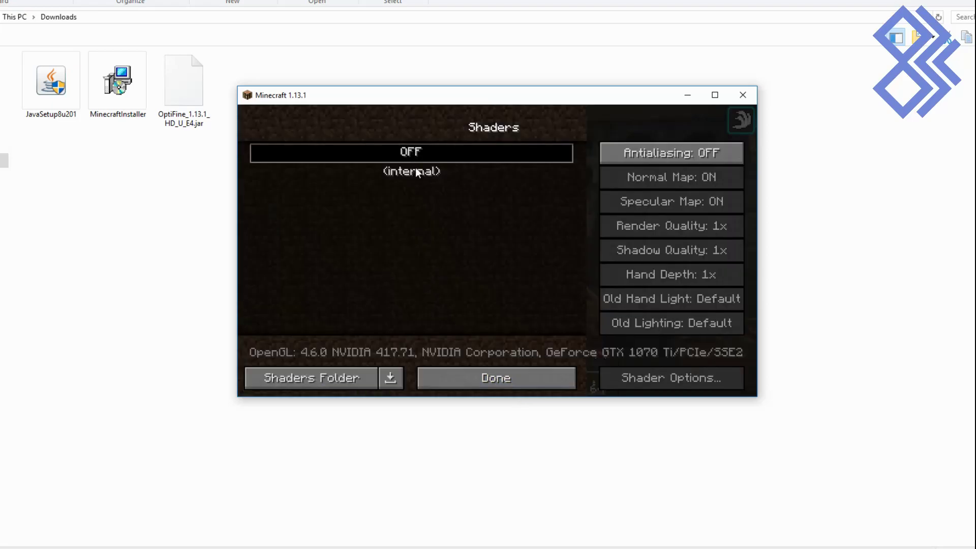
pyautogui.click(498, 379)
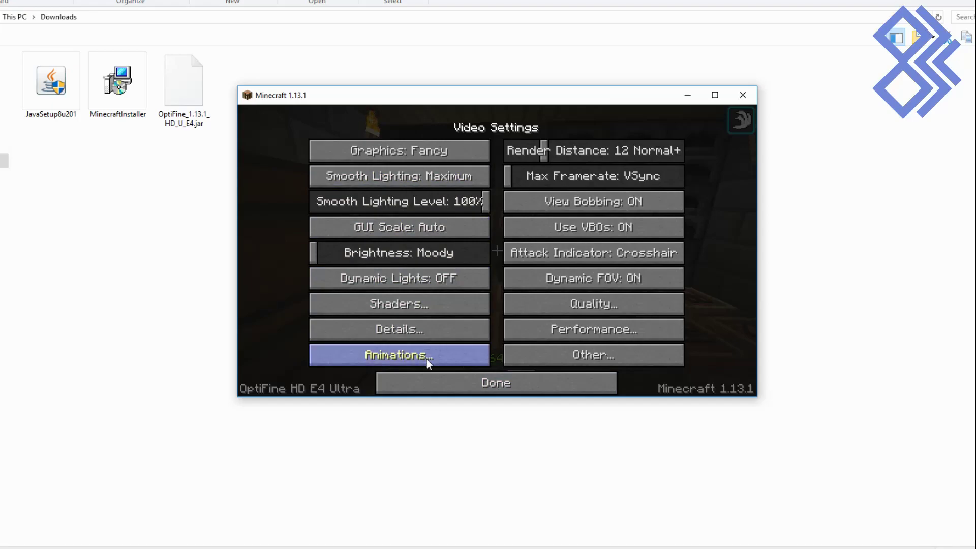
# Check the Resource Packs screen, keeping only Default selected, and return to Options
pyautogui.click(467, 382)
pyautogui.click(388, 304)
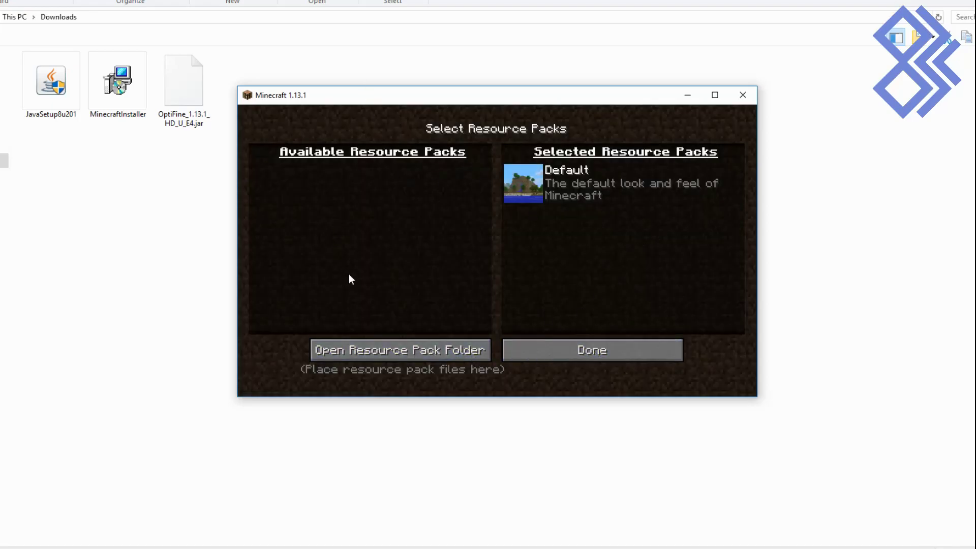
pyautogui.click(564, 354)
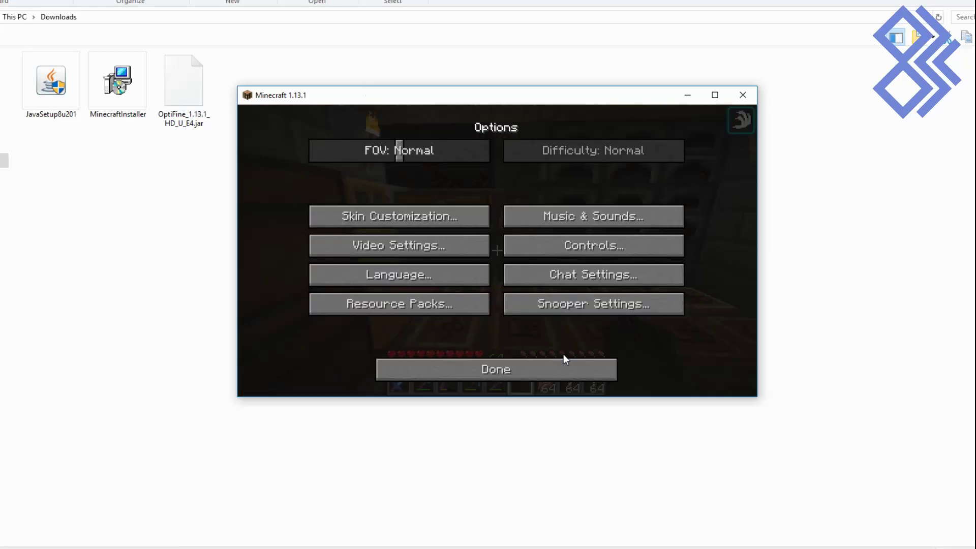
# Resume the game, walk through the corridor into the bedroom, and sleep in the red bed
pyautogui.click(502, 373)
pyautogui.press('Escape')
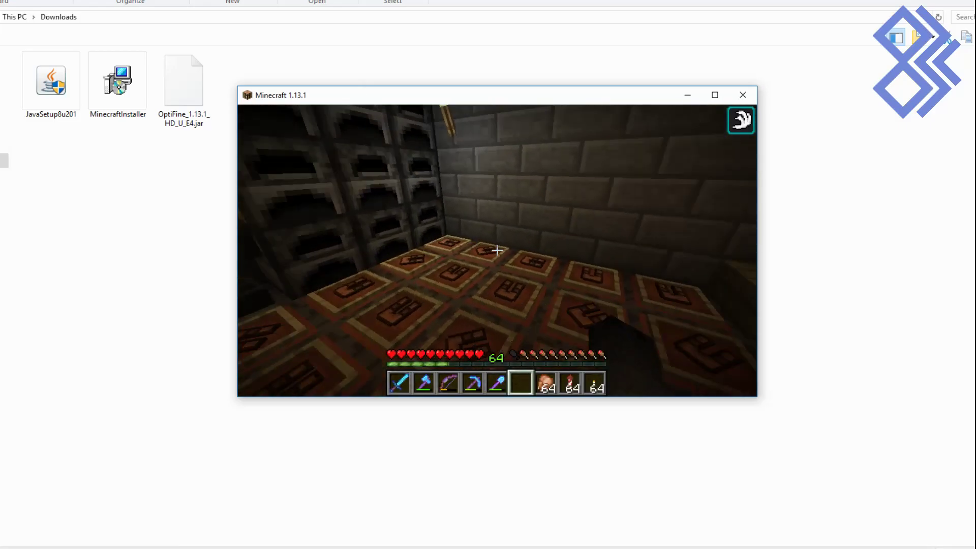
pyautogui.press('w')
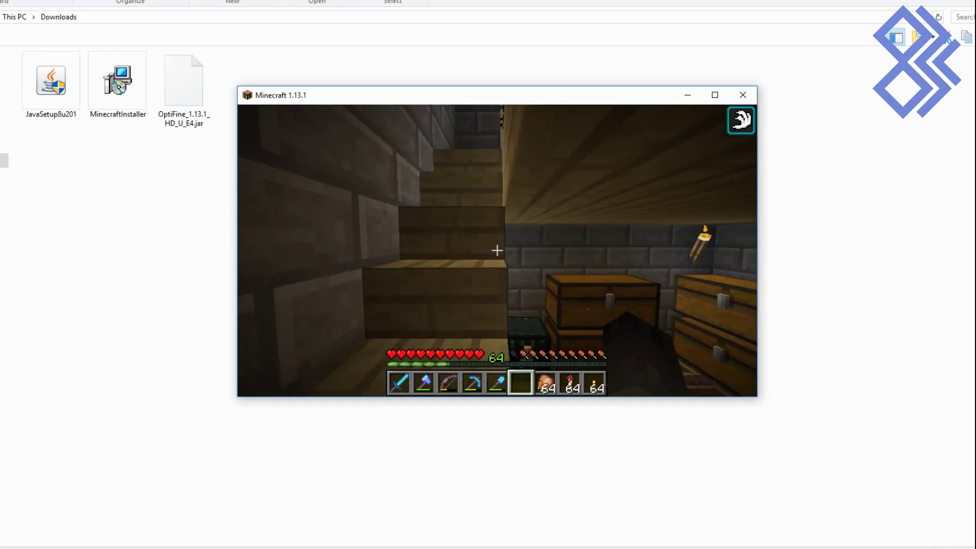
pyautogui.press('w')
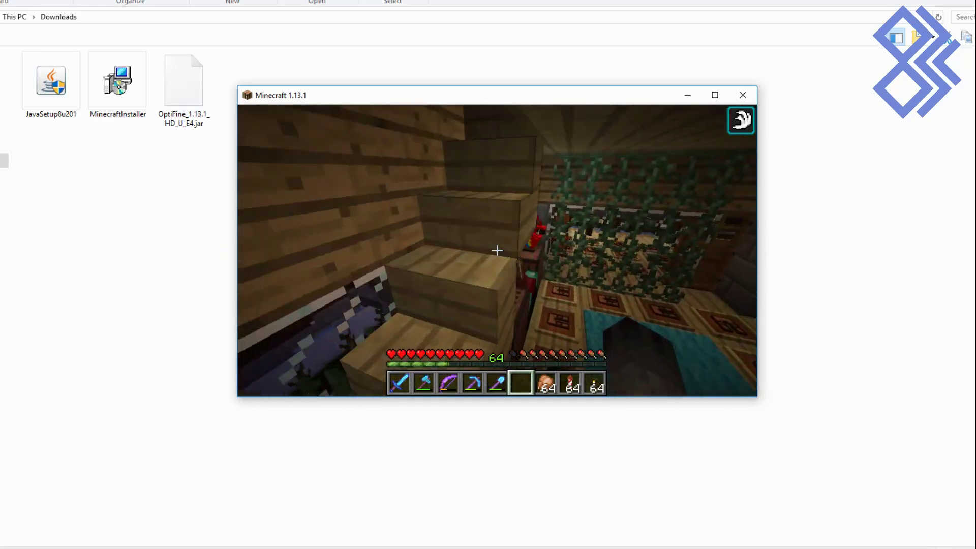
pyautogui.press('w')
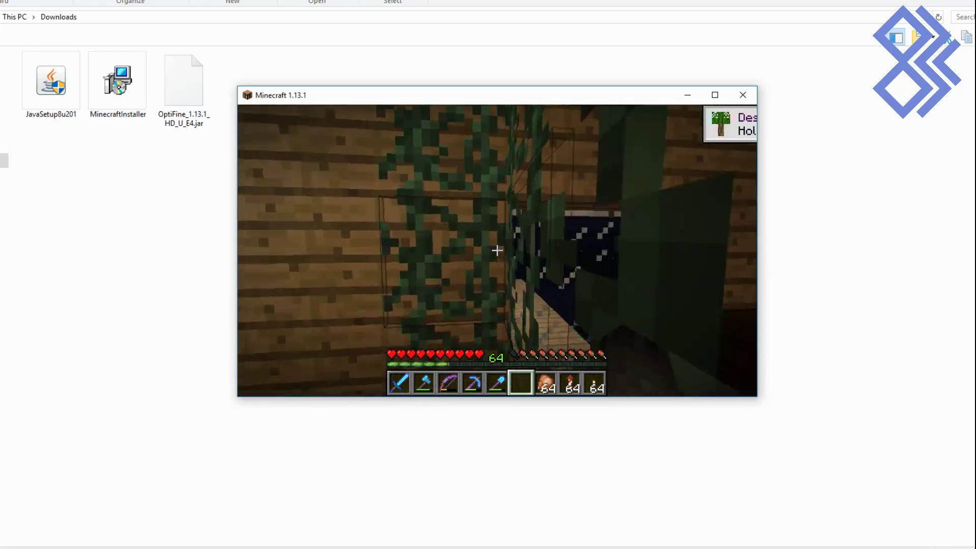
pyautogui.press('w')
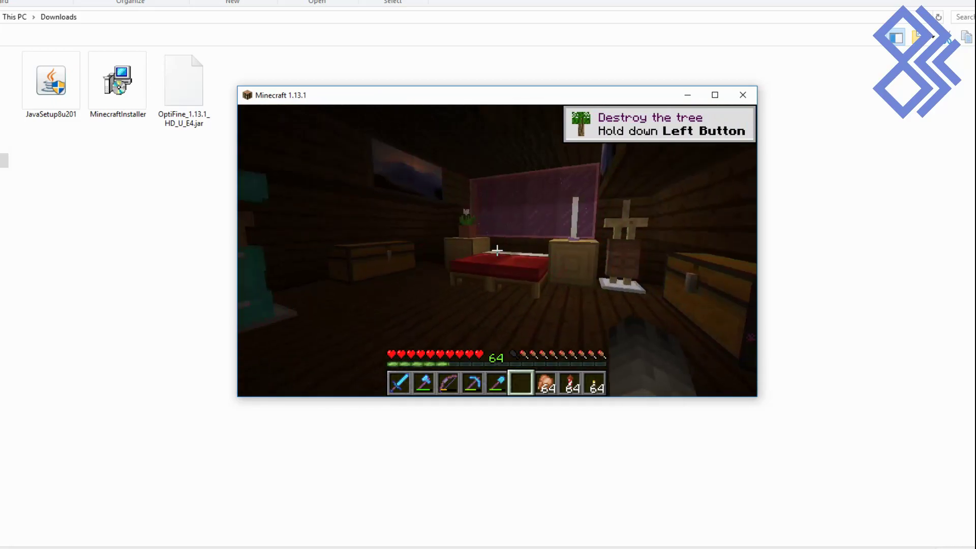
pyautogui.press('w')
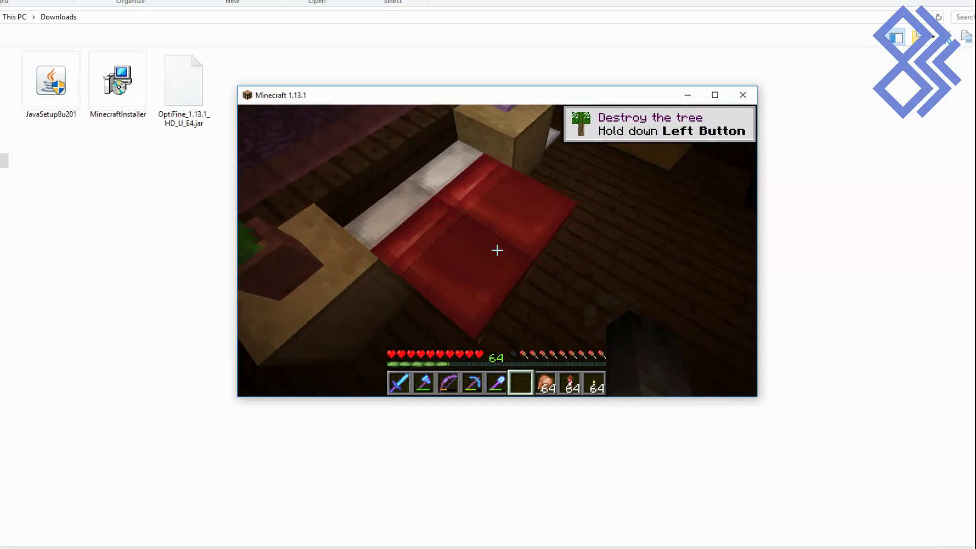
pyautogui.rightClick(497, 250)
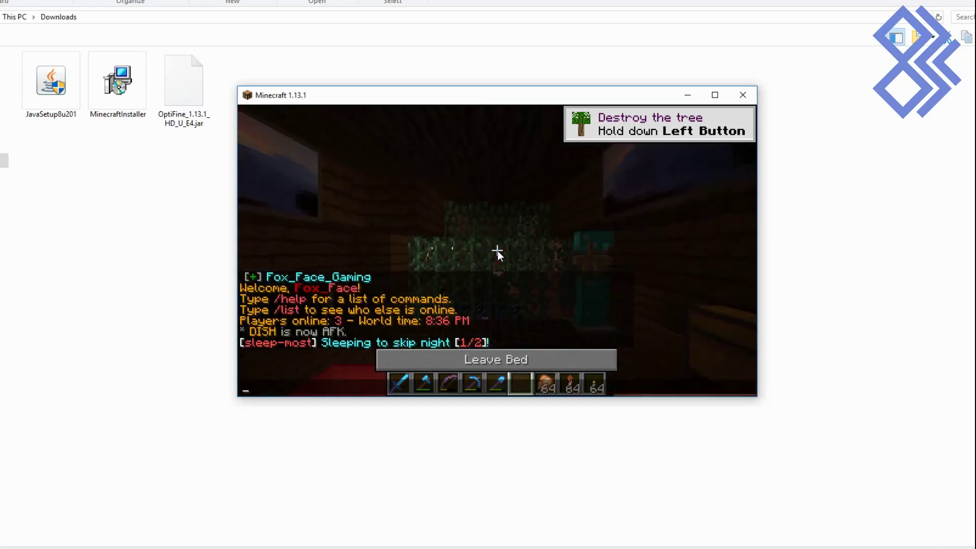